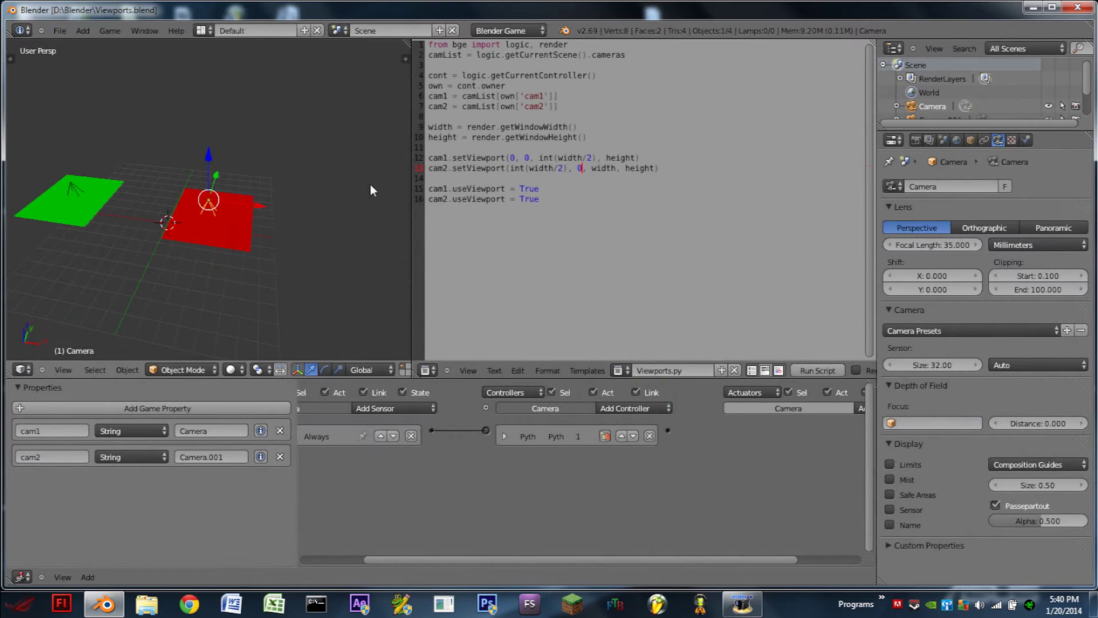
# Step: Widen the 3D view, check the red and green planes and camera, then run the game with P
pyautogui.moveTo(410, 175); pyautogui.dragTo(548, 175)
pyautogui.hotkey('ctrl', 'a')
pyautogui.rightClick(297, 229)
pyautogui.rightClick(116, 212)
pyautogui.rightClick(278, 202)
pyautogui.rightClick(120, 191)
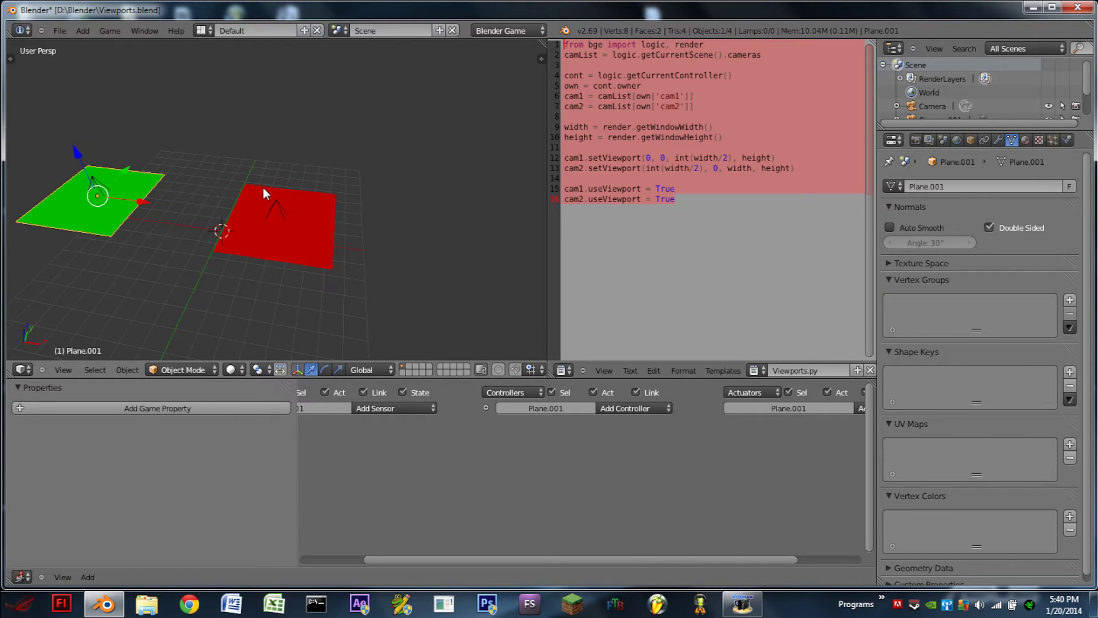
pyautogui.press('p')
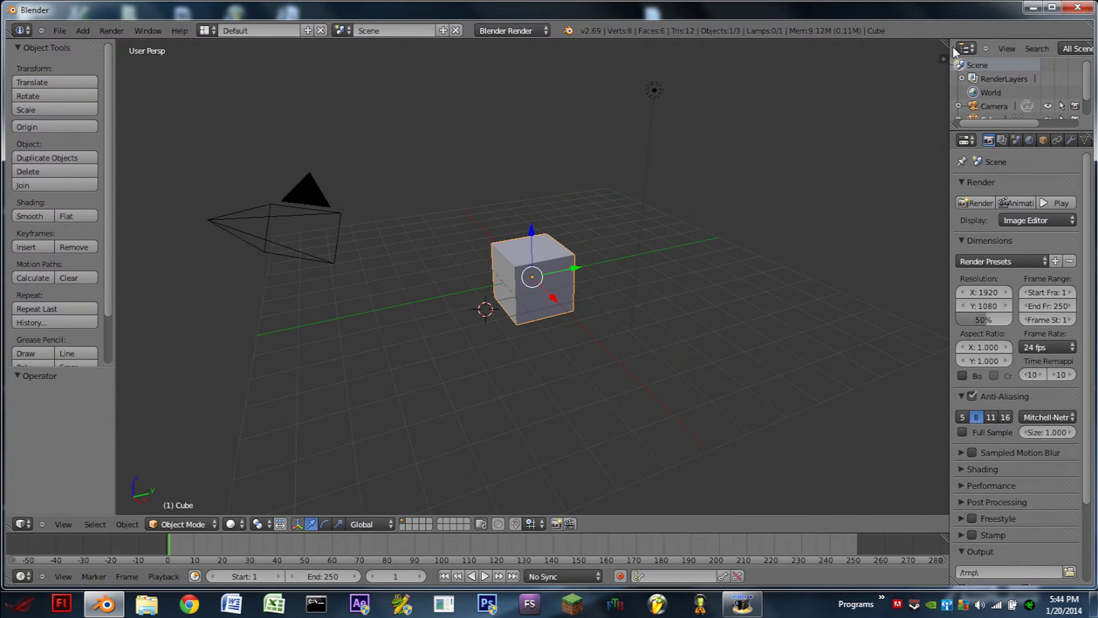
# Step: Split the 3D view and turn the right area into a Text Editor
pyautogui.moveTo(945, 45); pyautogui.dragTo(627, 57)
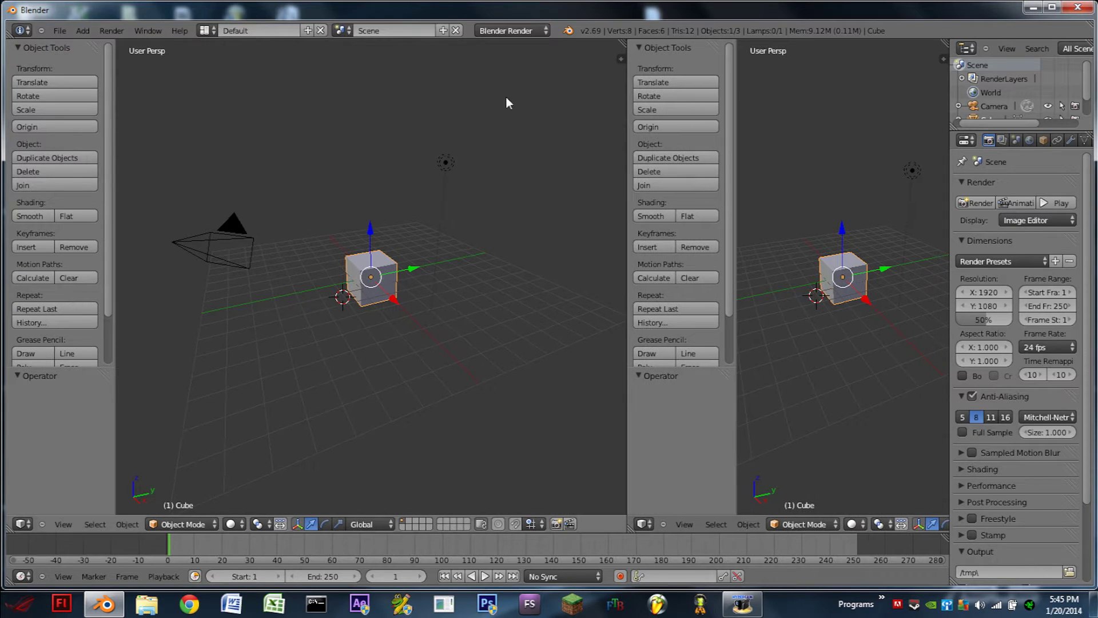
pyautogui.click(645, 524)
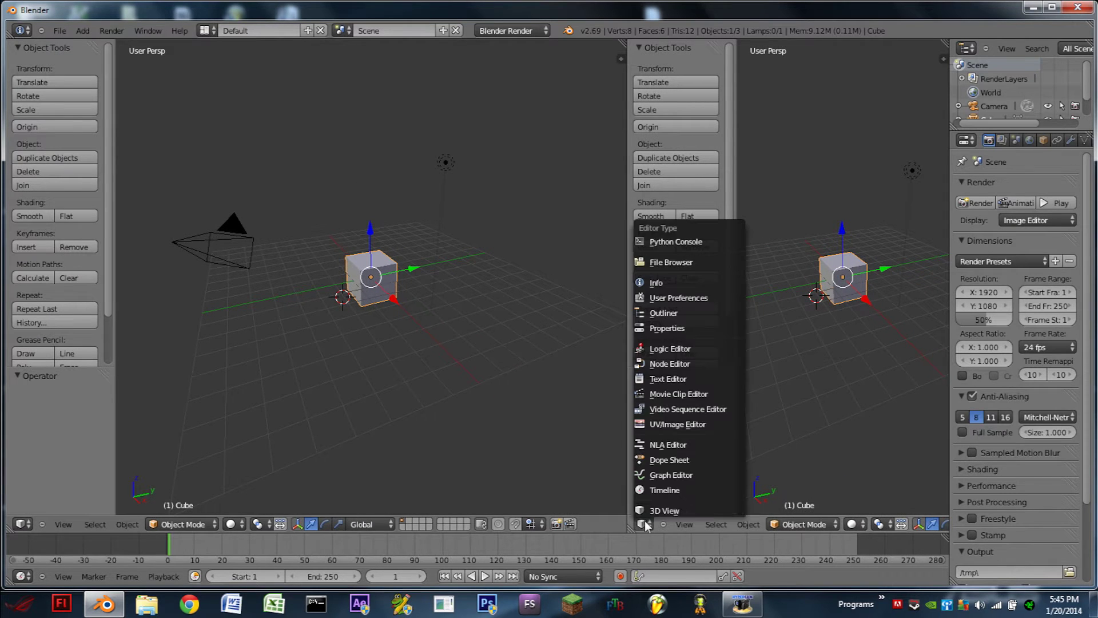
pyautogui.click(667, 379)
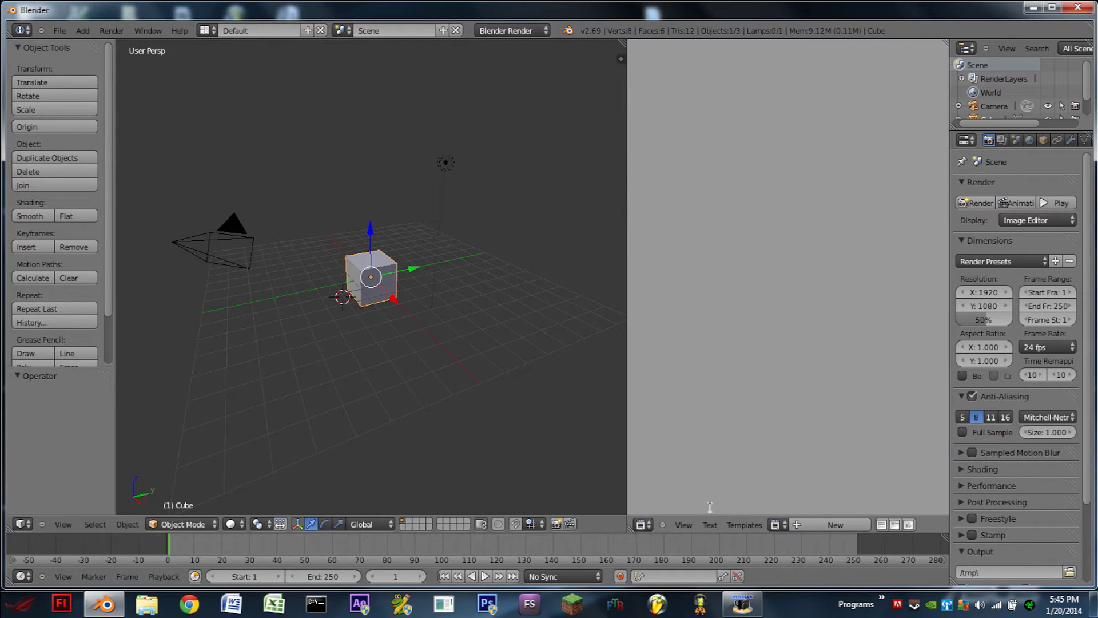
# Step: Open scripts/Viewports.py as a text block in the Text Editor
pyautogui.click(715, 526)
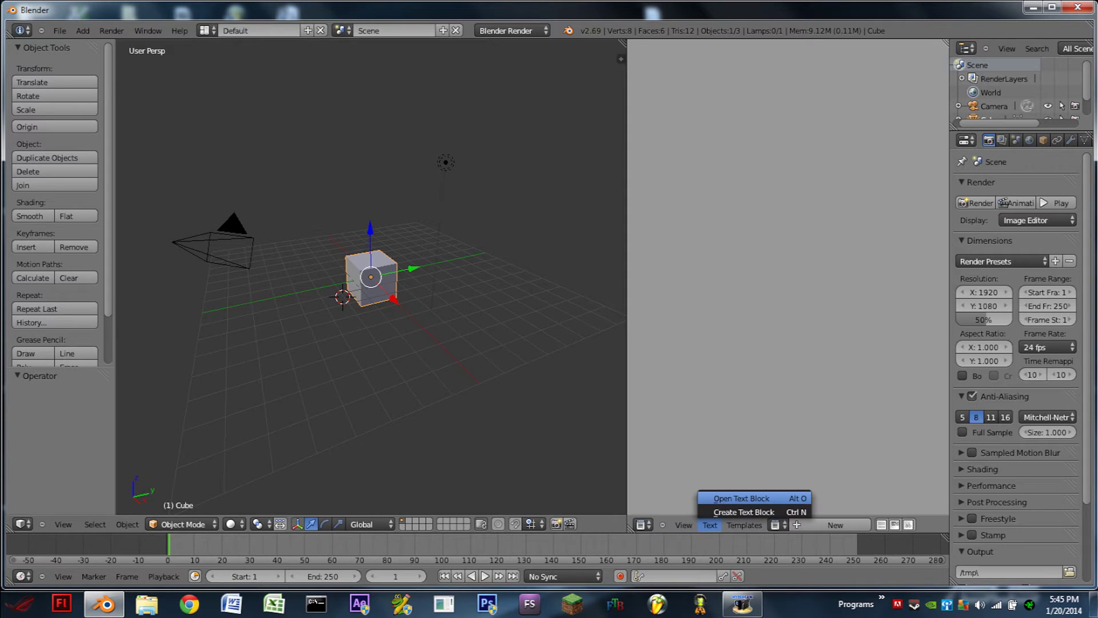
pyautogui.click(742, 499)
pyautogui.click(35, 305)
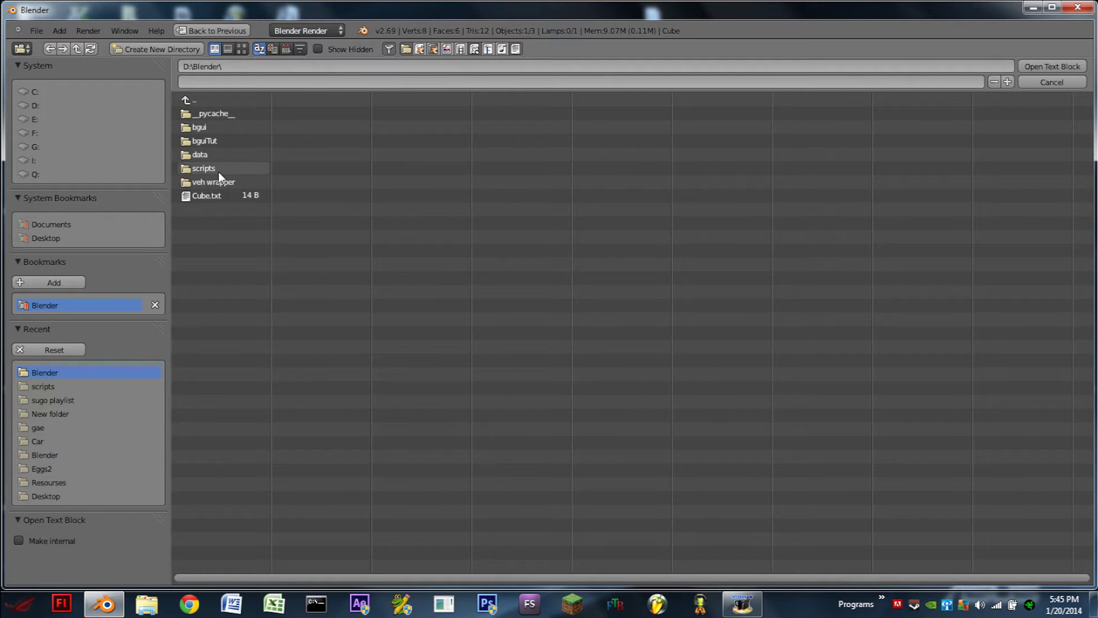
pyautogui.click(200, 168)
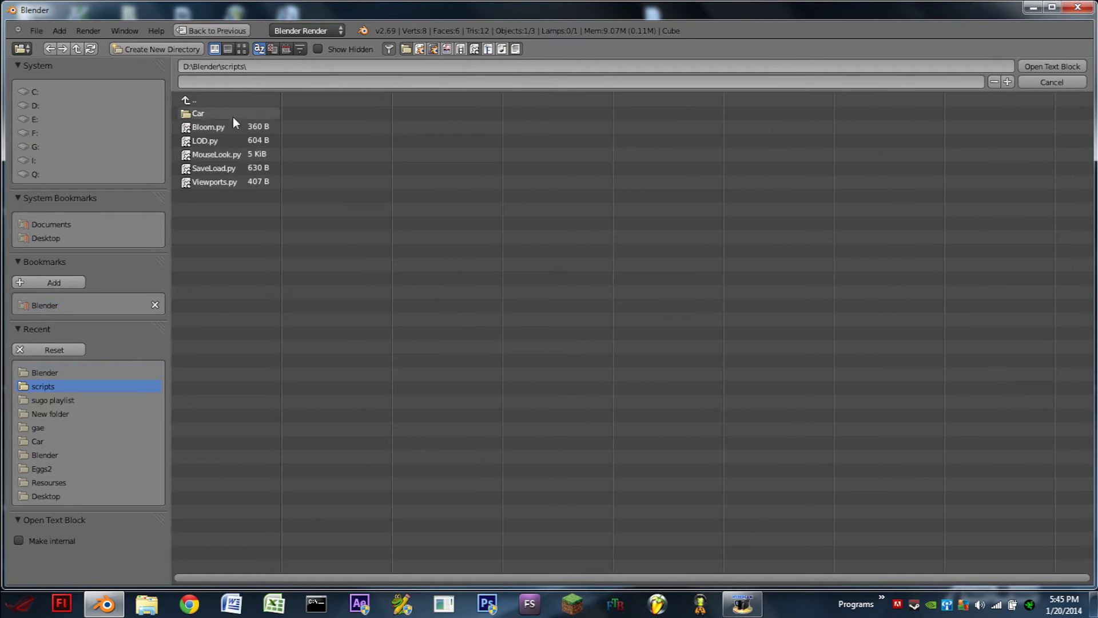
pyautogui.click(228, 183)
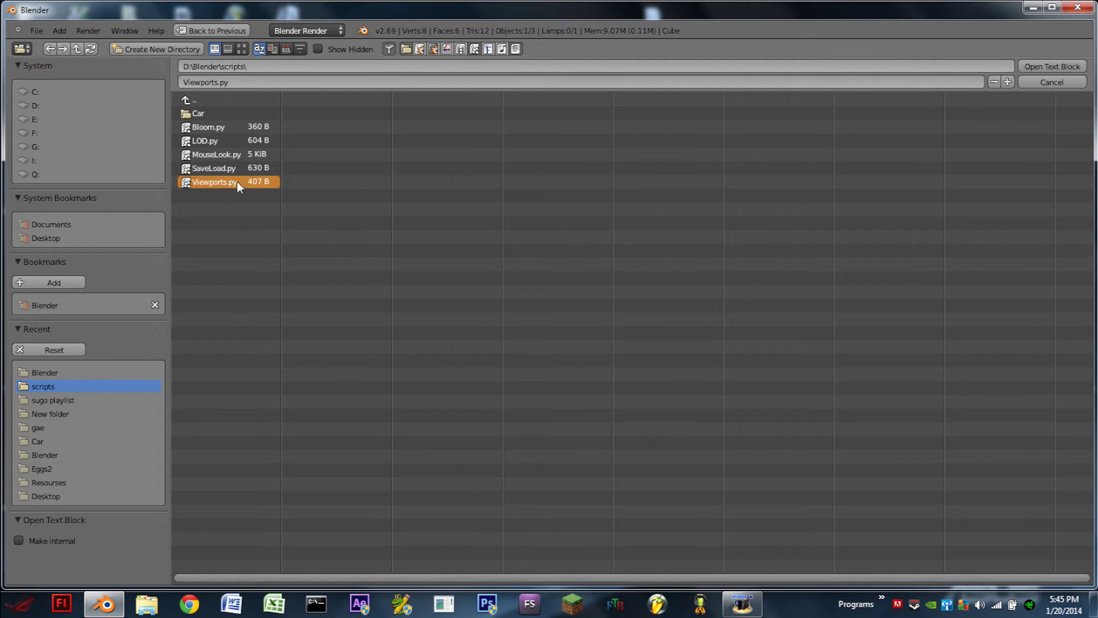
pyautogui.click(1066, 67)
# Step: Select the whole Viewports.py script and make the bottom area taller
pyautogui.click(767, 199)
pyautogui.moveTo(767, 199); pyautogui.dragTo(591, 37)
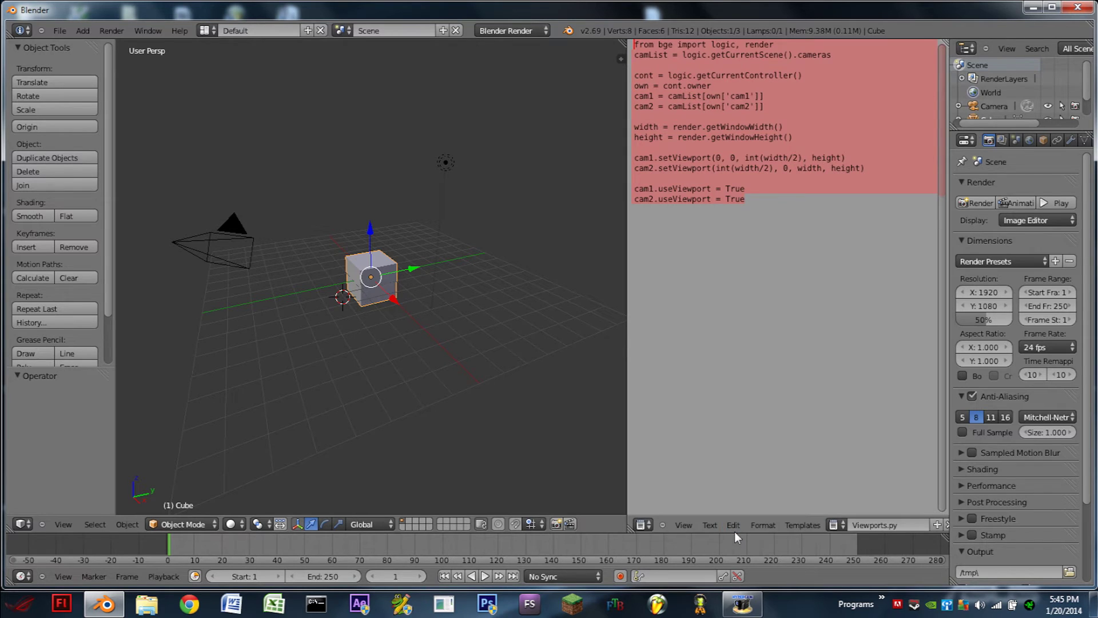
pyautogui.moveTo(735, 532); pyautogui.dragTo(735, 446)
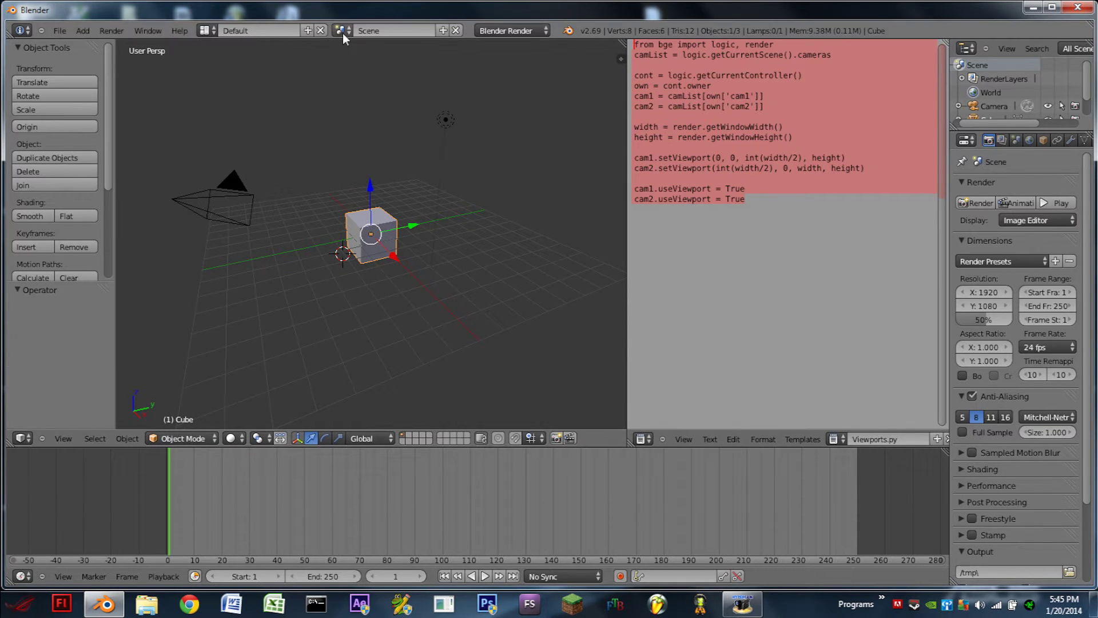
# Step: Switch the render engine to Blender Game and change the bottom area to the Logic Editor
pyautogui.click(495, 30)
pyautogui.click(506, 60)
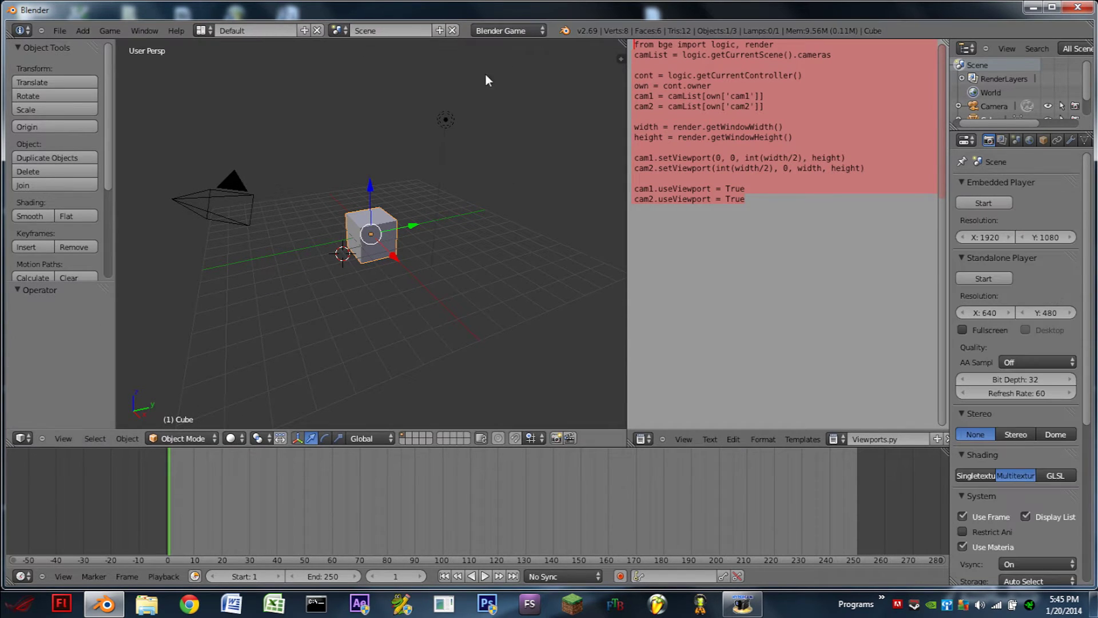
pyautogui.click(25, 576)
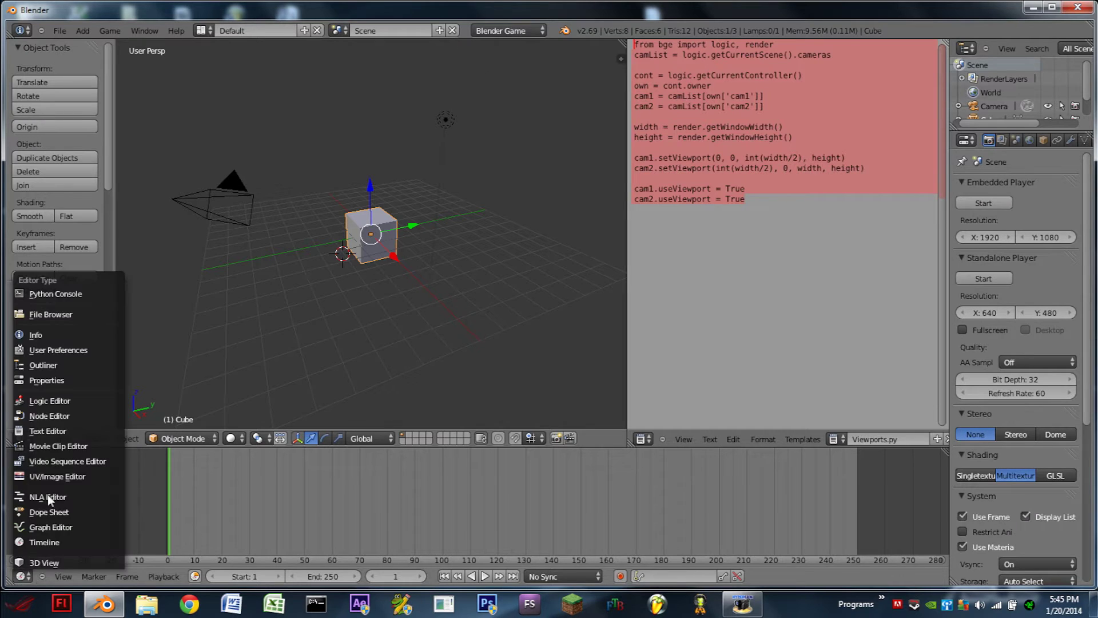
pyautogui.click(57, 400)
# Step: Add an Always sensor and a Python controller to the cube
pyautogui.click(342, 475)
pyautogui.click(324, 479)
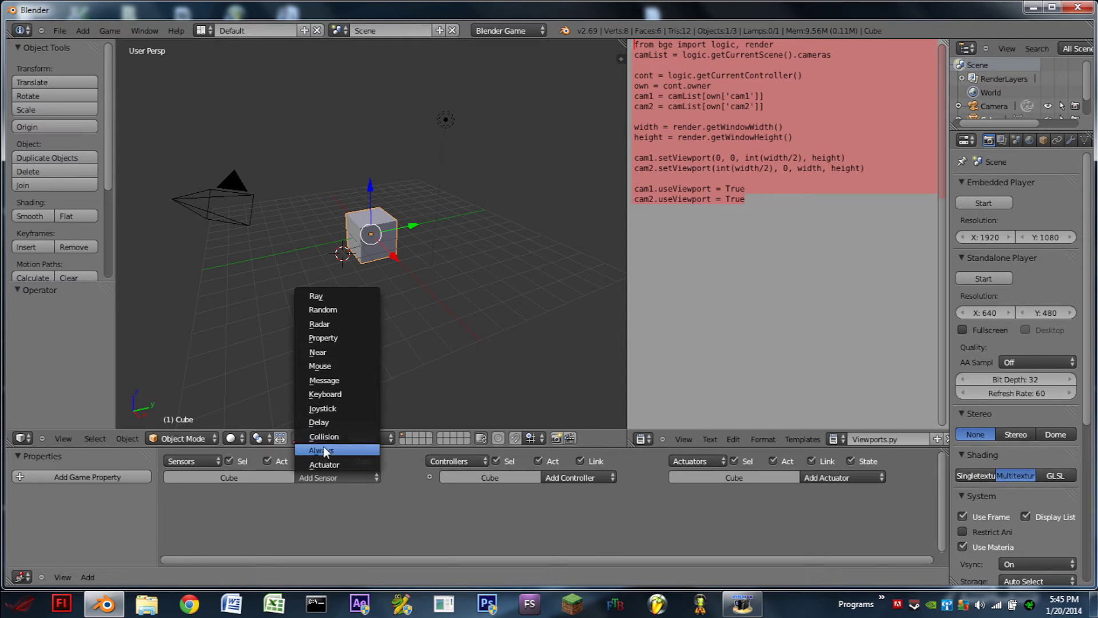
pyautogui.click(324, 449)
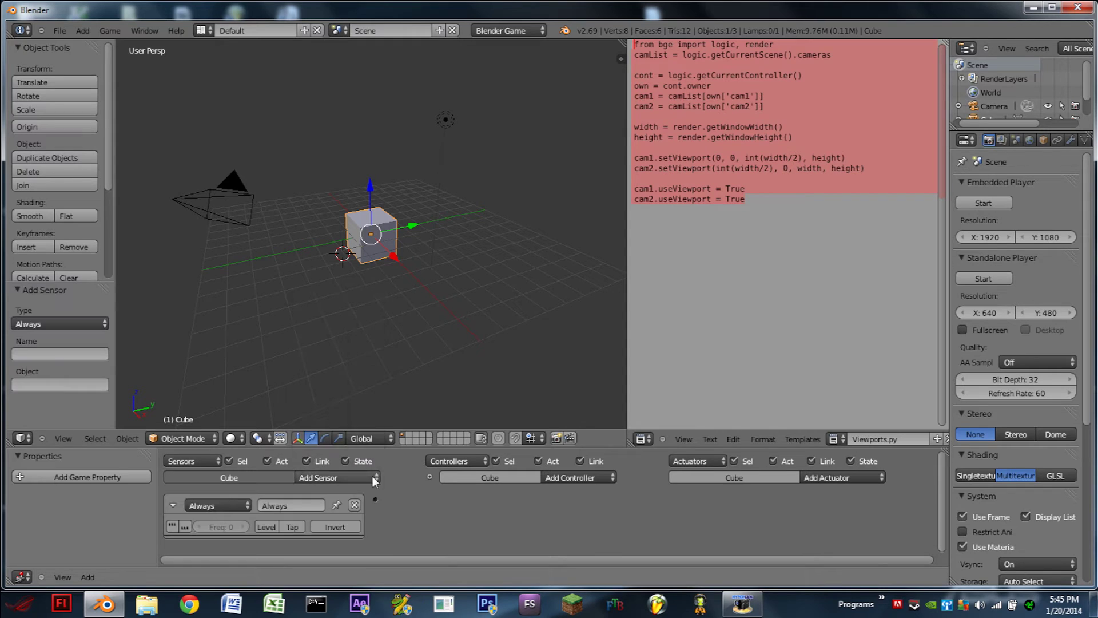
pyautogui.click(173, 506)
pyautogui.click(563, 478)
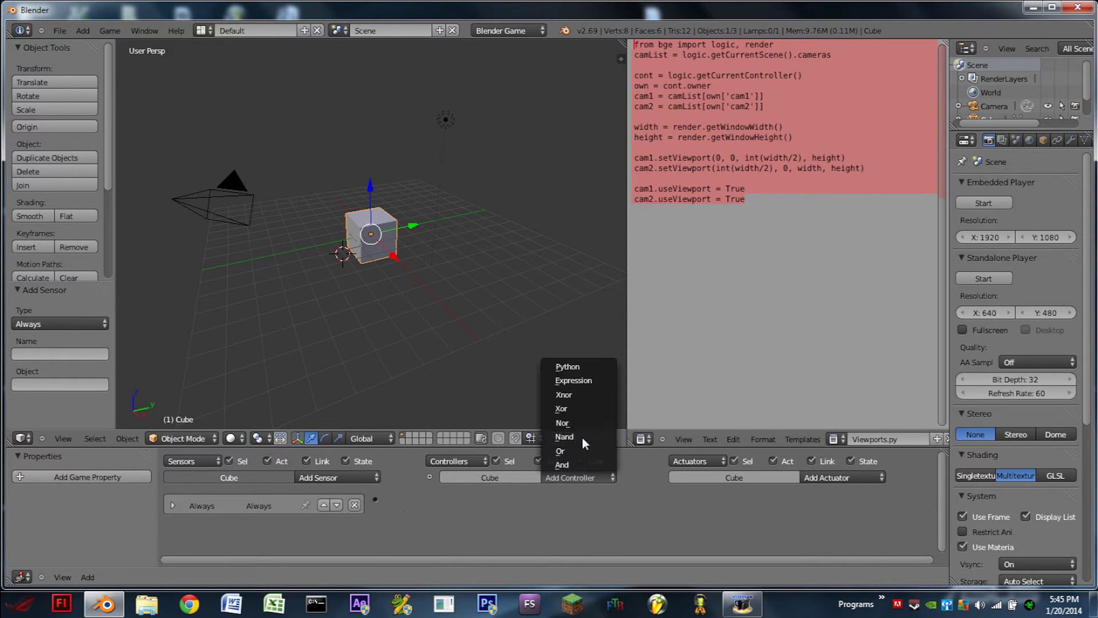
pyautogui.click(575, 372)
# Step: Link the Always sensor to the Python controller and set it to run Viewports.py
pyautogui.moveTo(377, 500); pyautogui.dragTo(431, 497)
pyautogui.click(497, 526)
pyautogui.click(528, 396)
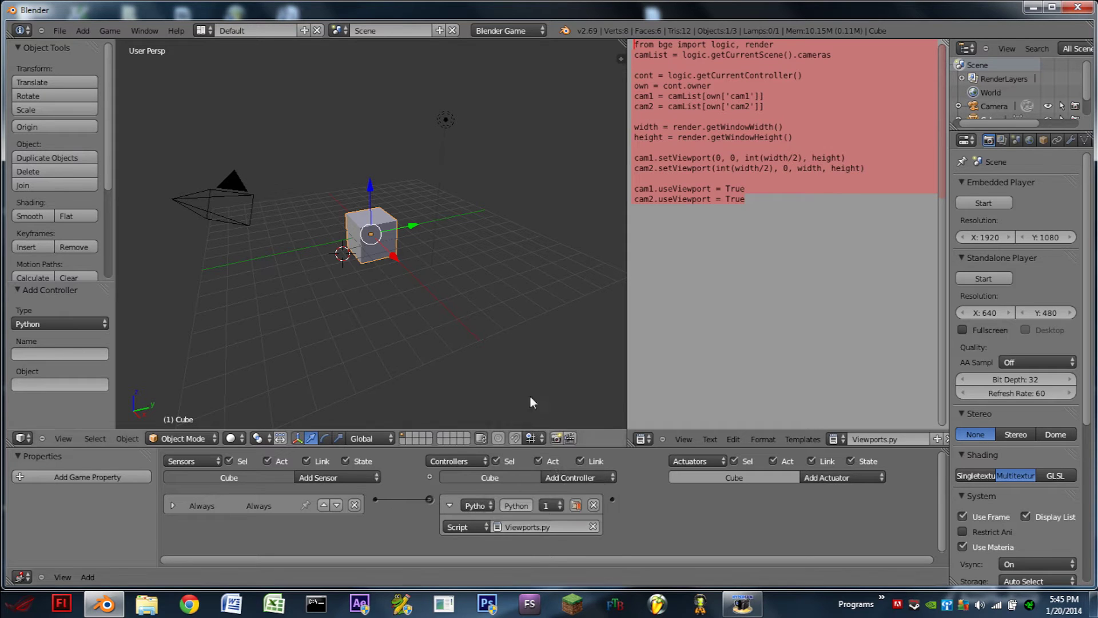
pyautogui.click(450, 504)
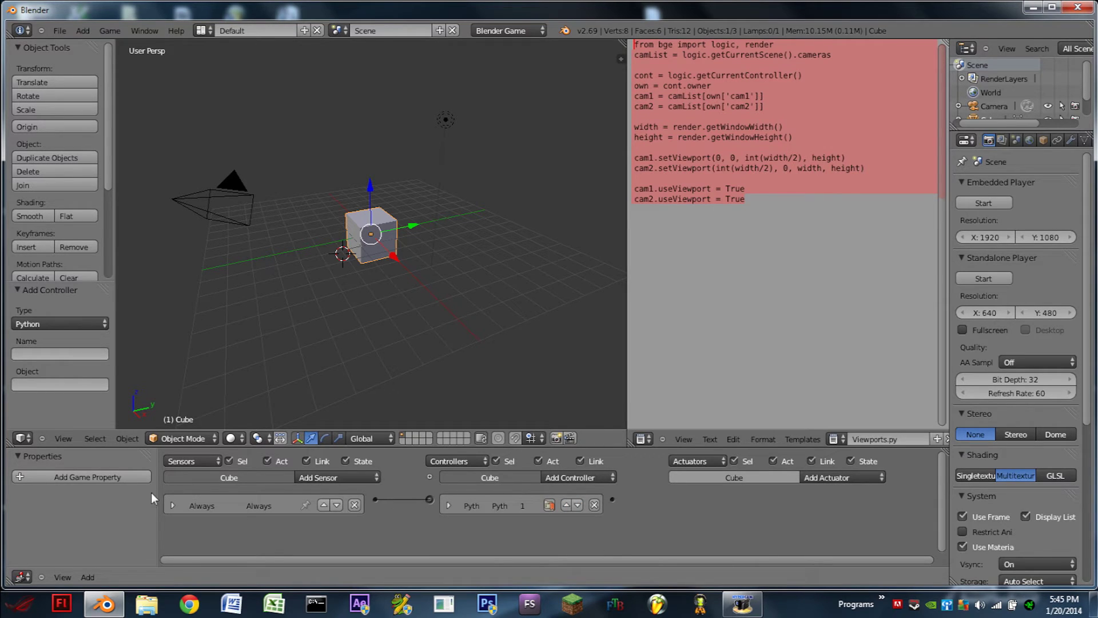
pyautogui.moveTo(154, 496); pyautogui.dragTo(231, 496)
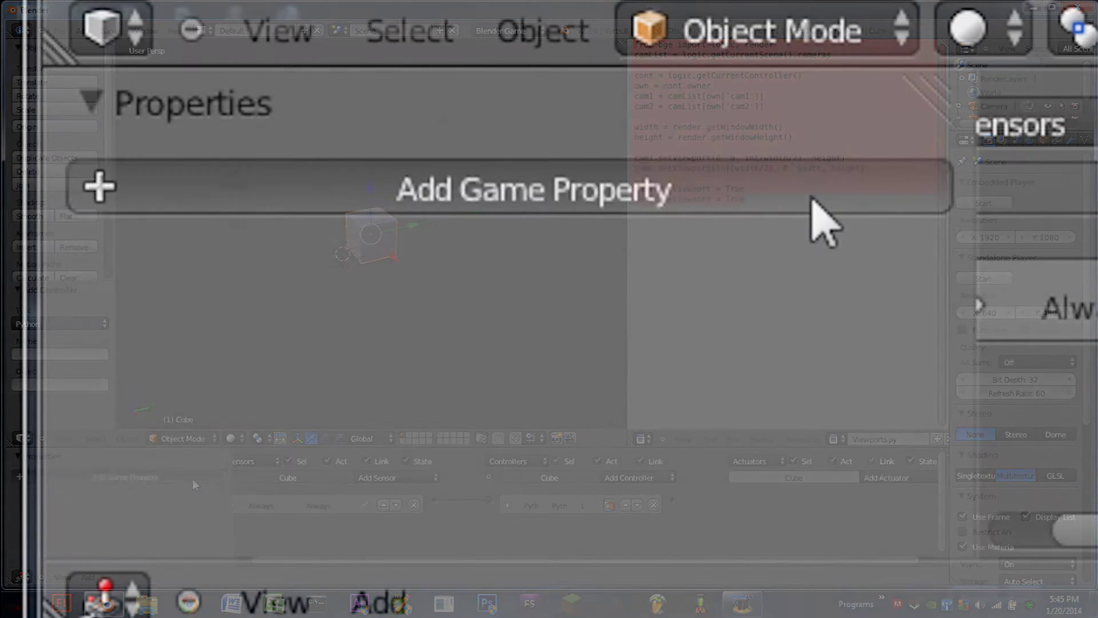
# Step: Add two game properties to the cube and name them cam1 and cam2
pyautogui.click(795, 197)
pyautogui.click(366, 203)
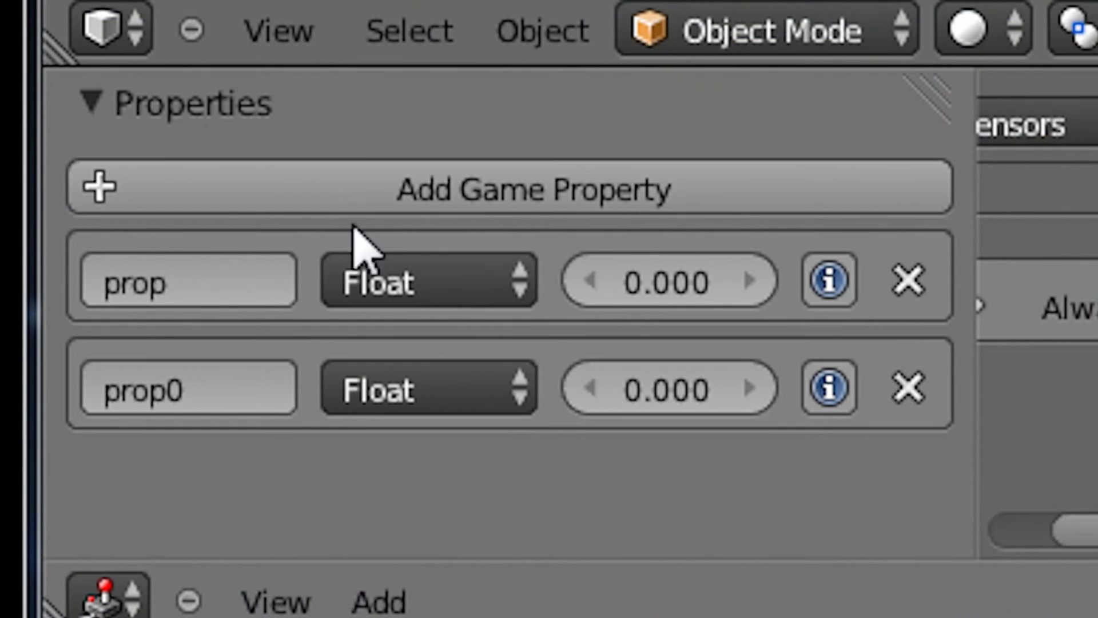
pyautogui.click(260, 283)
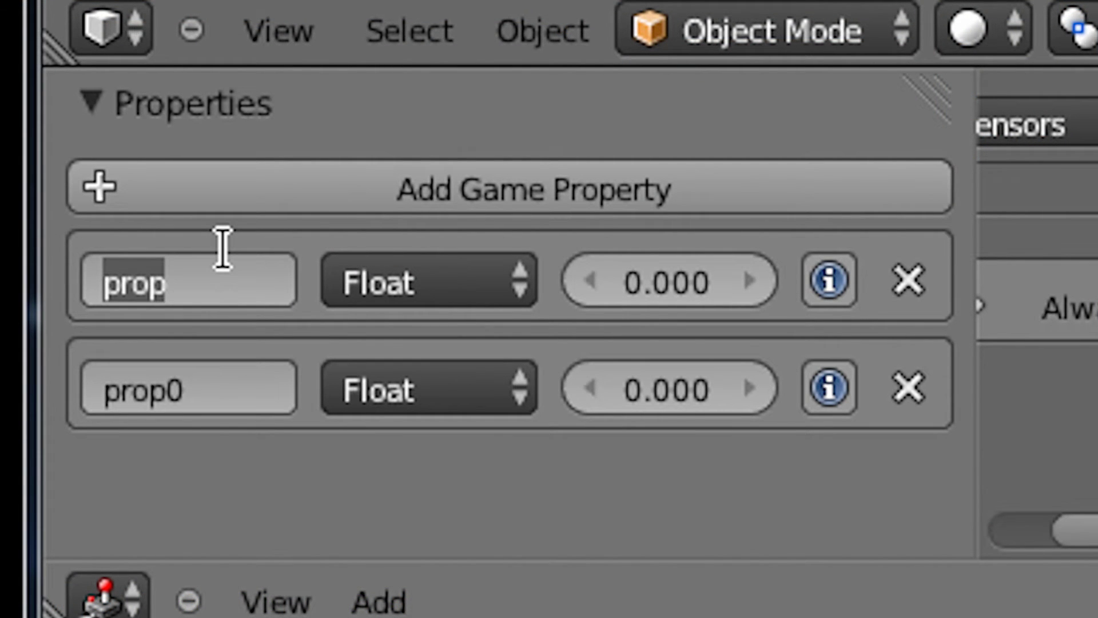
pyautogui.write('cam1')
pyautogui.press('Return')
pyautogui.click(209, 392)
pyautogui.write('cam2')
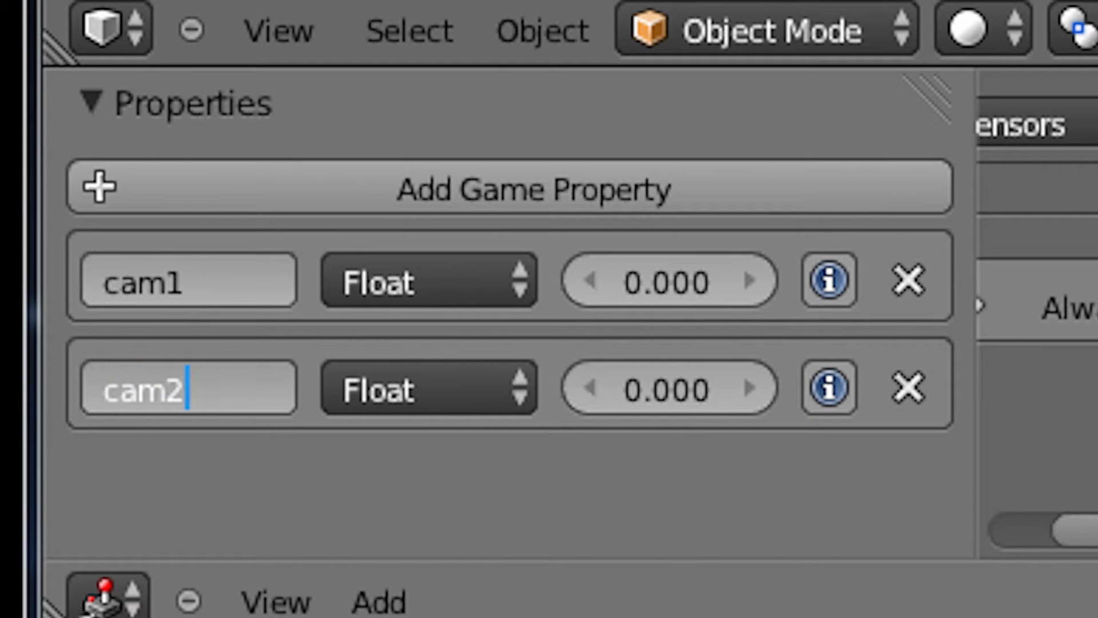
pyautogui.press('Return')
# Step: Set both cam1 and cam2 to the String type
pyautogui.click(448, 291)
pyautogui.click(444, 45)
pyautogui.click(445, 404)
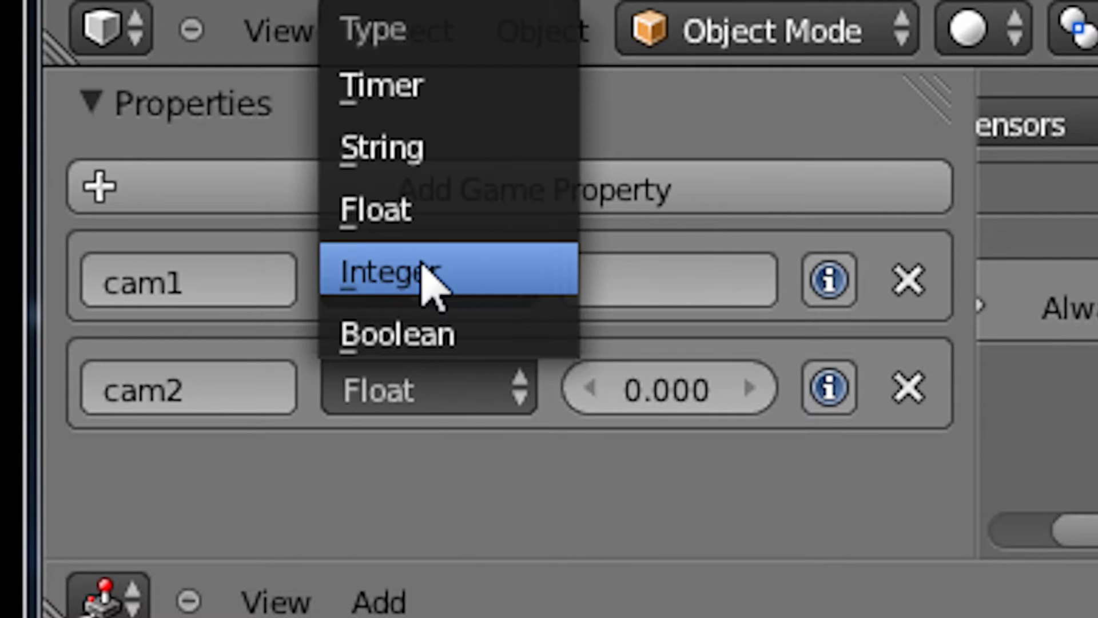
pyautogui.click(400, 146)
# Step: Enter Camera as the value of cam1
pyautogui.click(663, 292)
pyautogui.press('Return')
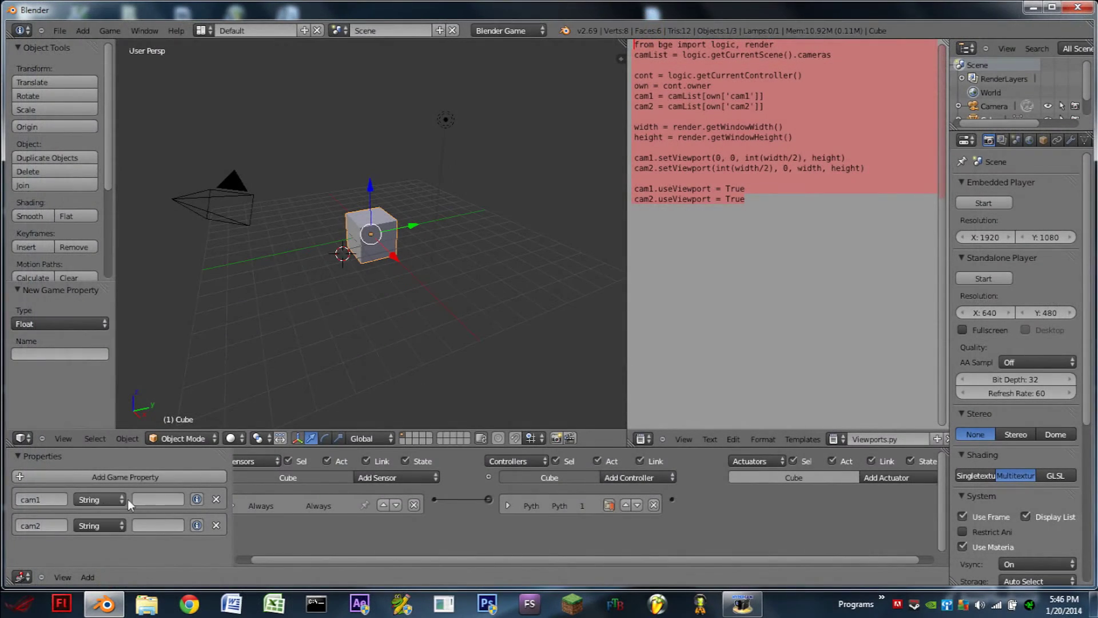
pyautogui.click(638, 281)
pyautogui.rightClick(239, 181)
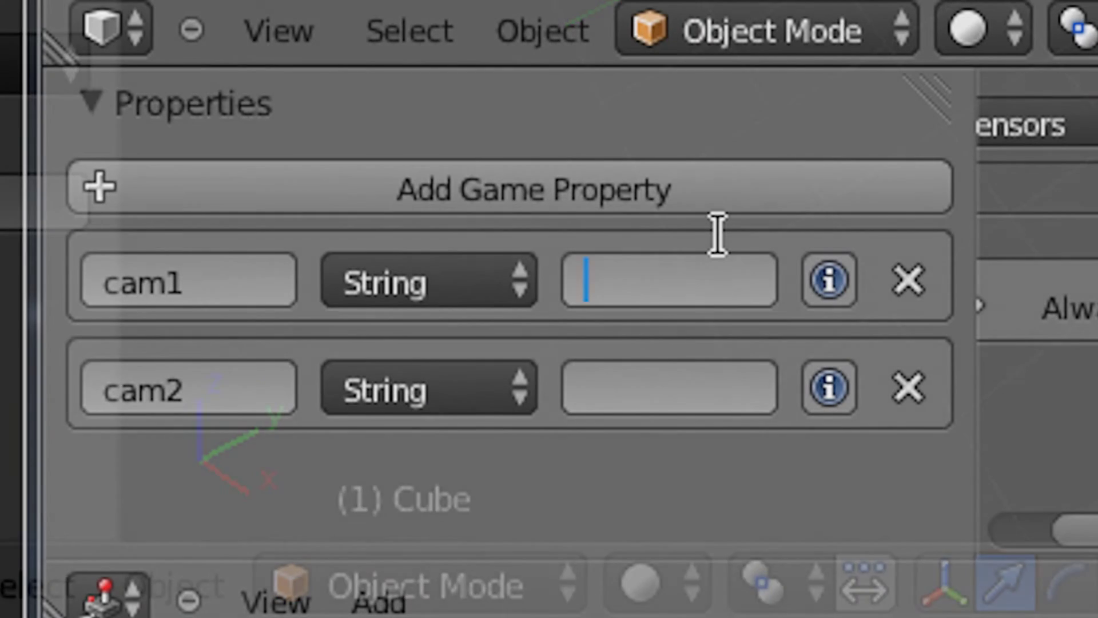
pyautogui.write('Camera')
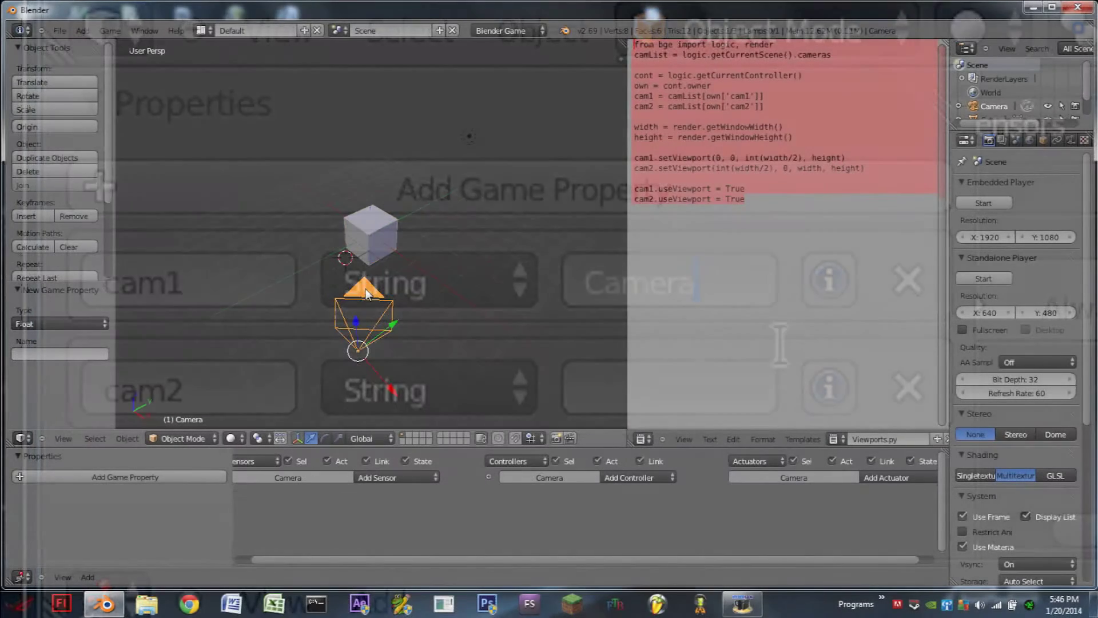
pyautogui.press('Return')
# Step: Move the cube and camera along the X axis
pyautogui.scroll(-3, 389, 241)
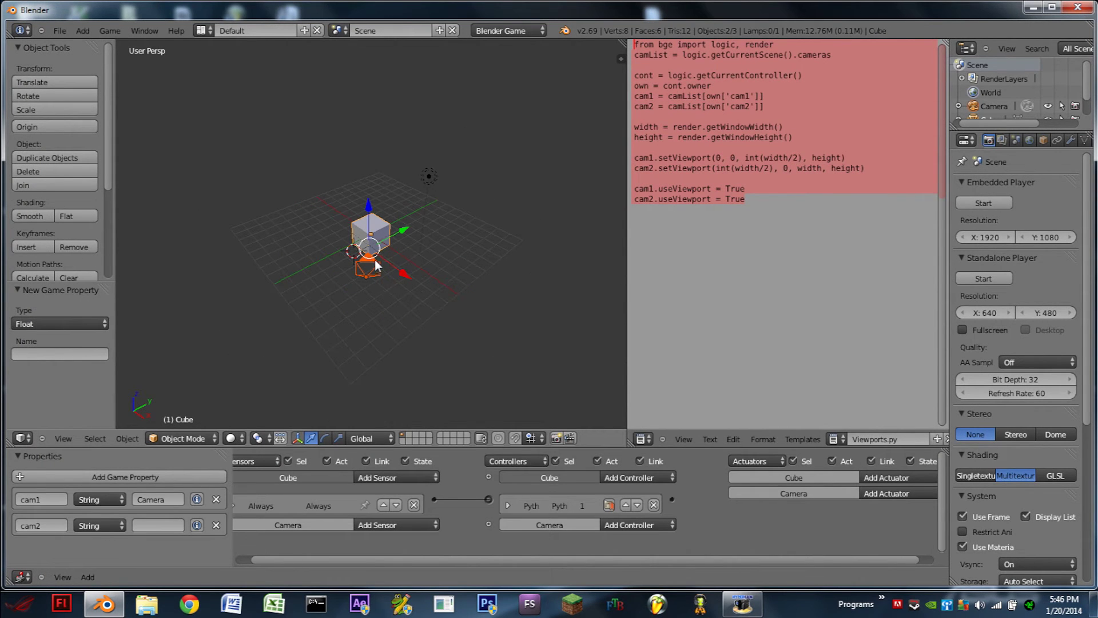
pyautogui.press('g')
pyautogui.press('x')
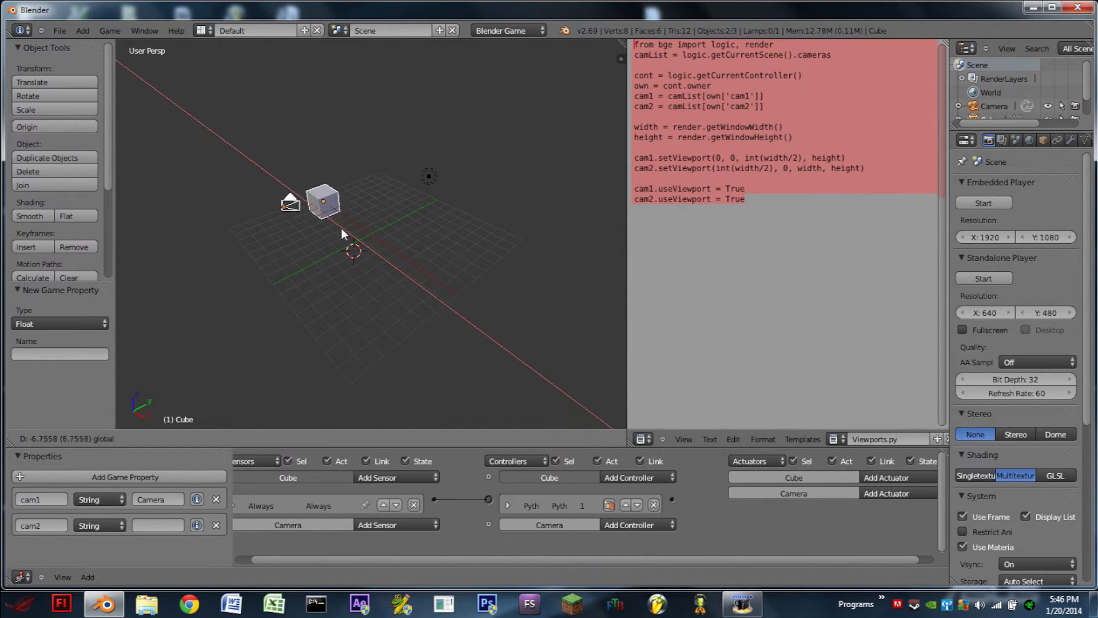
pyautogui.click(325, 212)
# Step: Duplicate the cube and camera further along X, rotate the copy 180° about Z, and select Cube.001
pyautogui.hotkey('shift', 'd')
pyautogui.press('x')
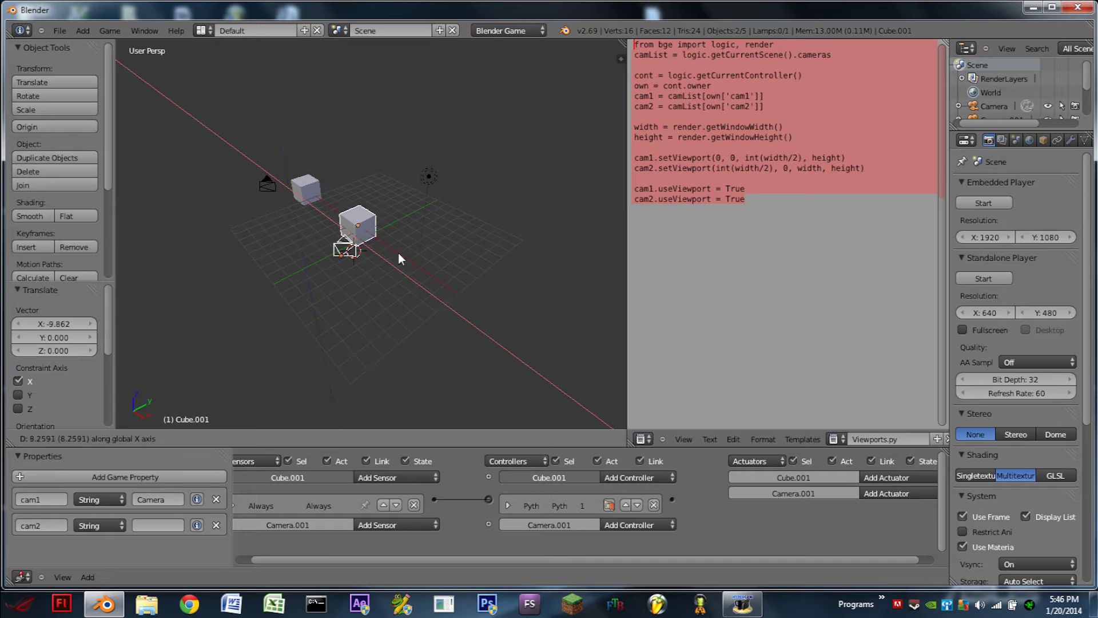
pyautogui.click(431, 286)
pyautogui.write('rz180')
pyautogui.press('Return')
pyautogui.moveTo(426, 286); pyautogui.dragTo(357, 241, button='middle')
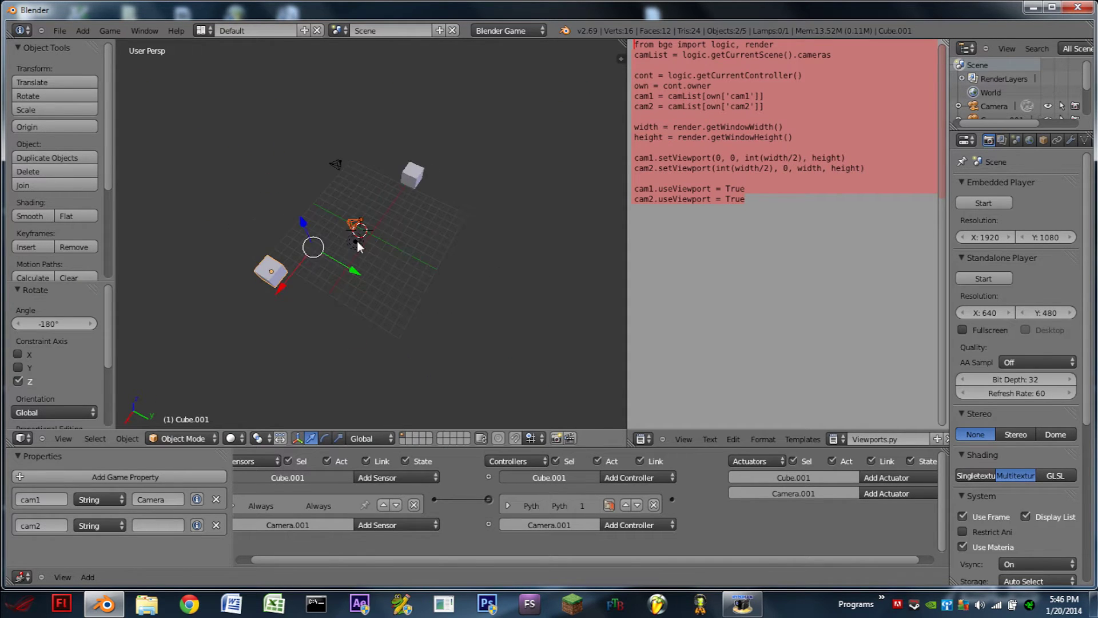
pyautogui.rightClick(280, 263)
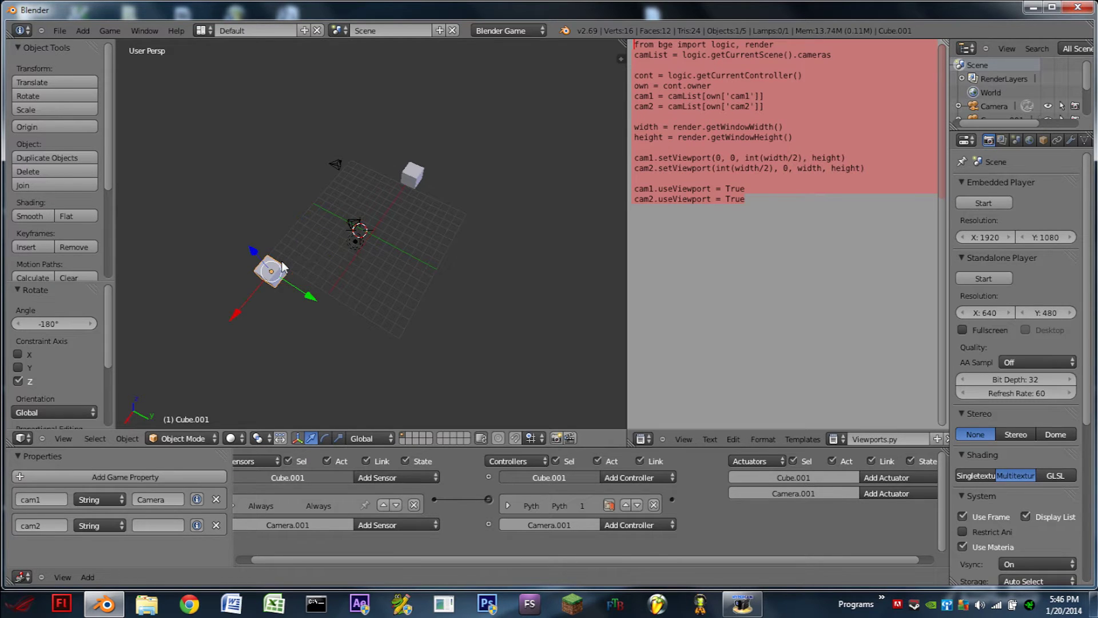
# Step: Delete Cube.001's Always sensor, Python controller and cam1/cam2 properties, then reselect the original cube
pyautogui.click(413, 506)
pyautogui.click(654, 504)
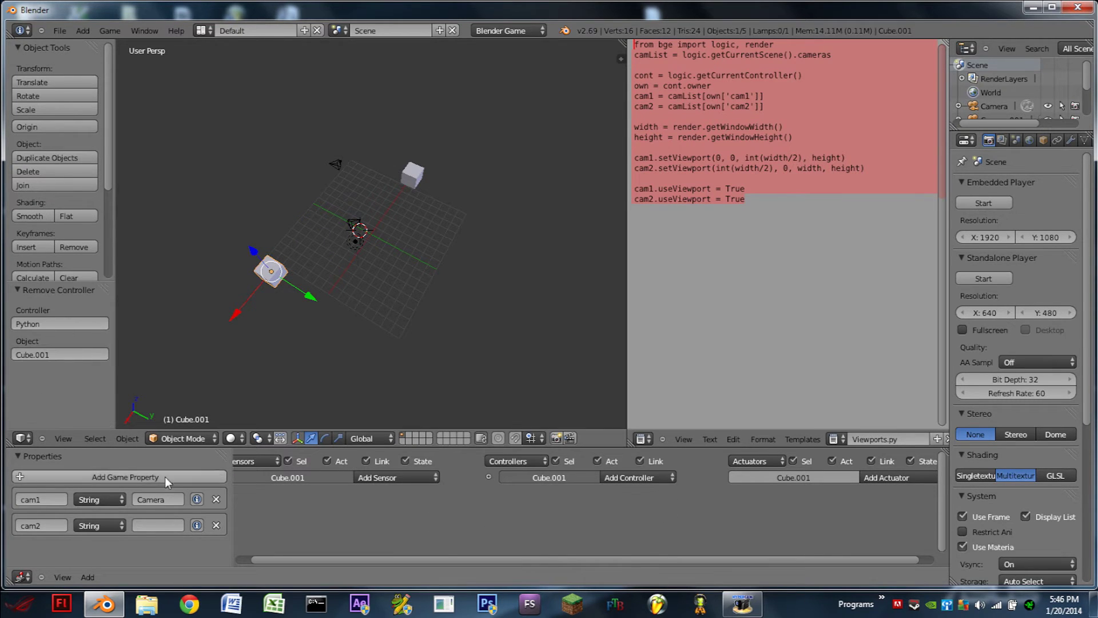
pyautogui.click(217, 499)
pyautogui.click(217, 499)
pyautogui.scroll(3, 256, 270)
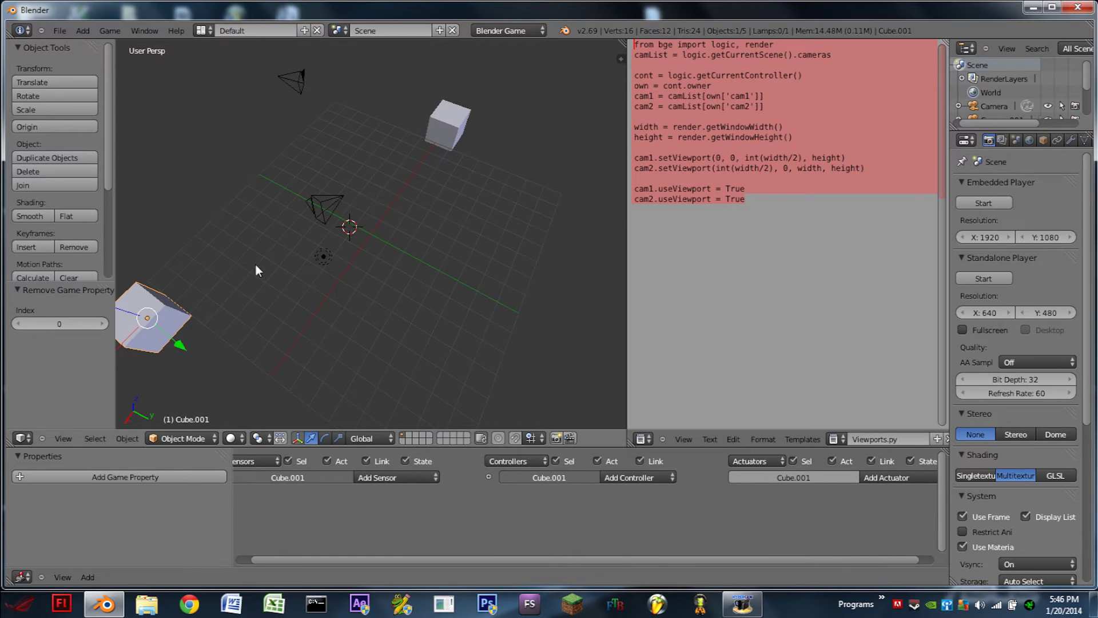
pyautogui.rightClick(326, 215)
pyautogui.moveTo(439, 328); pyautogui.dragTo(395, 223, button='middle')
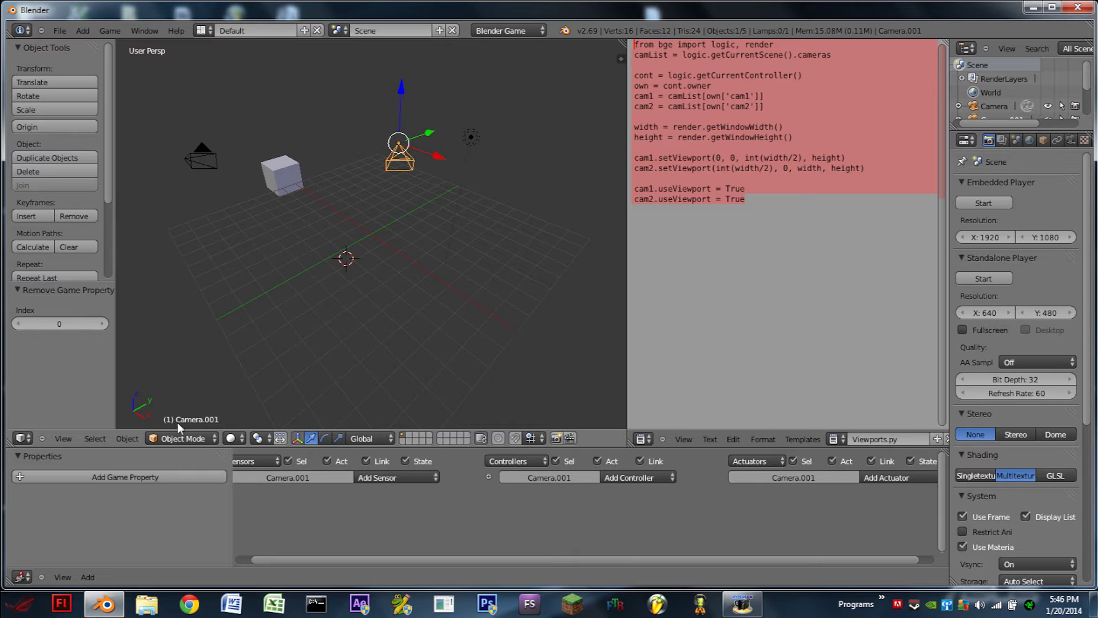
pyautogui.rightClick(276, 182)
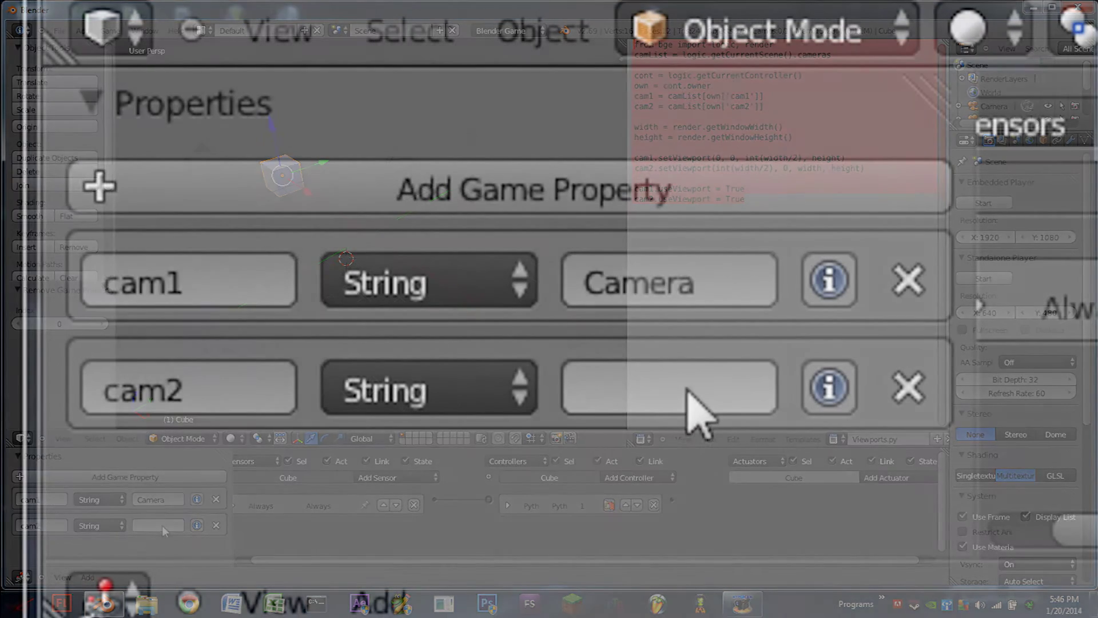
# Step: Enter Camera.001 as the original cube's cam2 property value
pyautogui.click(161, 525)
pyautogui.write('Camer')
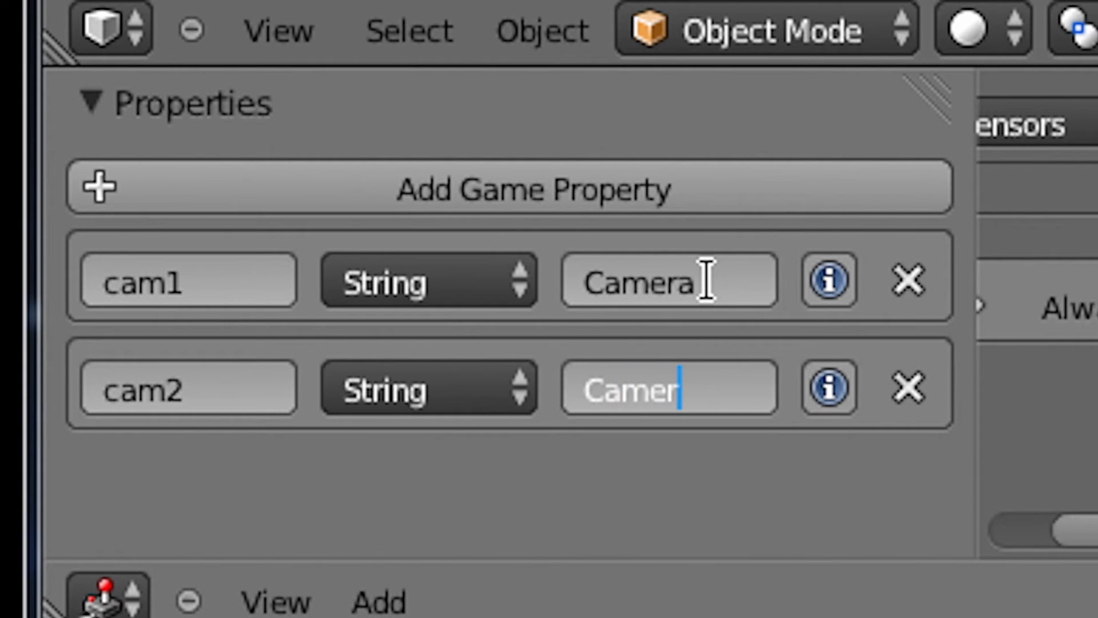
pyautogui.write('a.00')
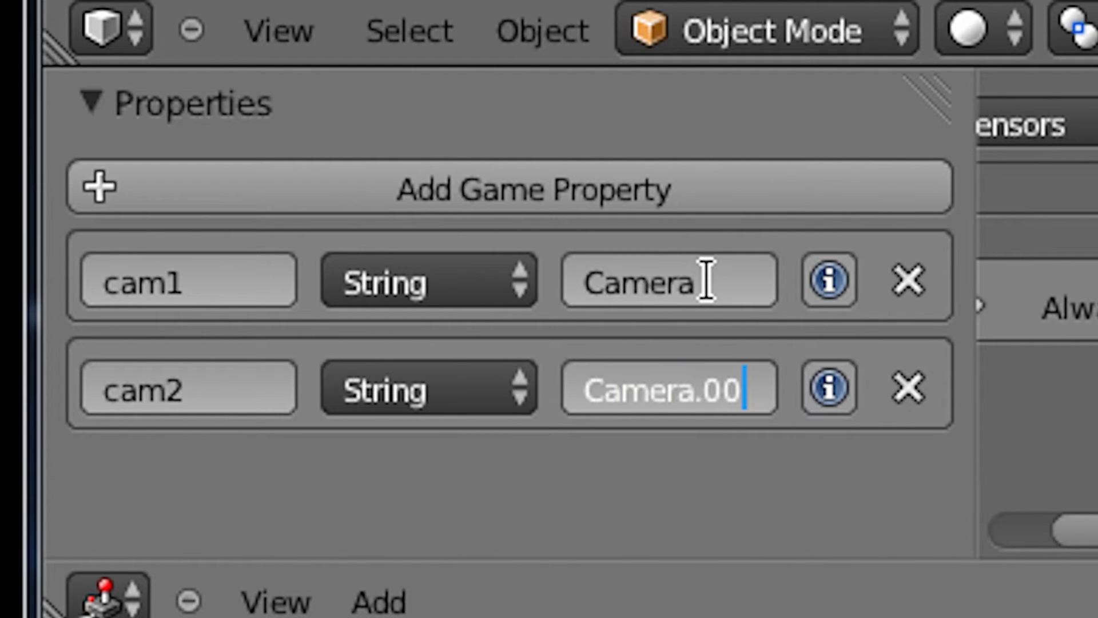
pyautogui.write('1')
pyautogui.press('Return')
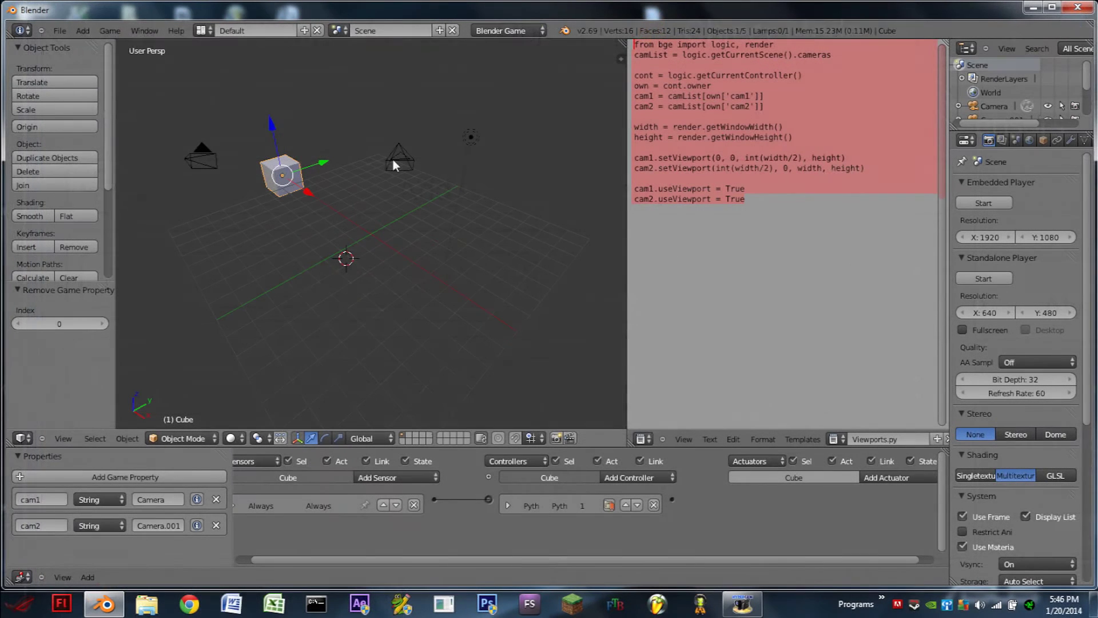
pyautogui.press('p')
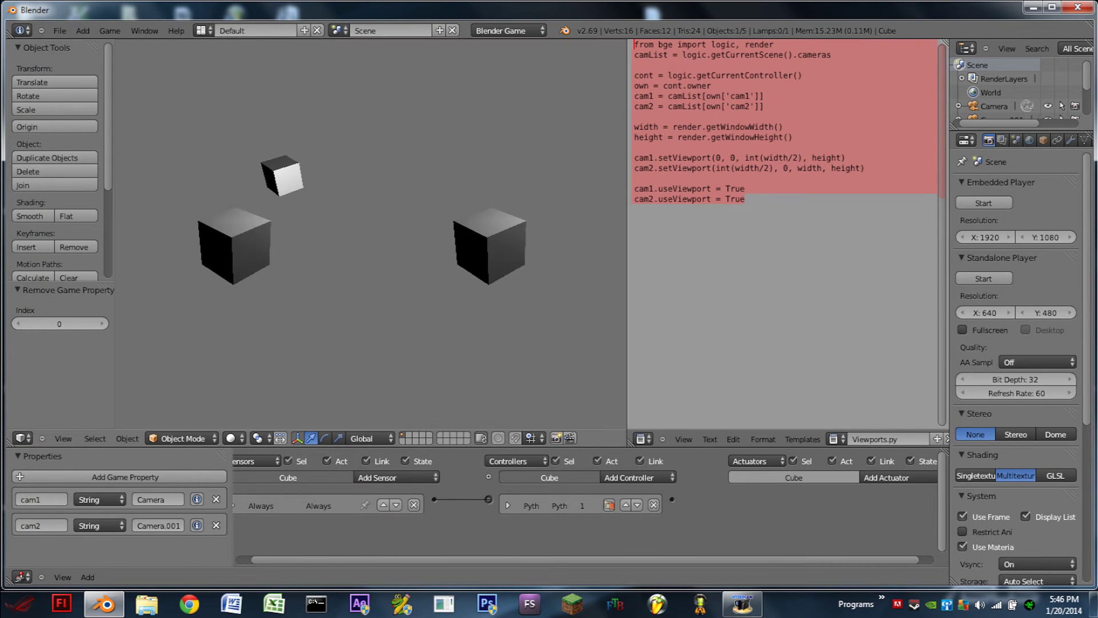
pyautogui.press('Escape')
pyautogui.press('p')
pyautogui.press('Escape')
pyautogui.press('p')
pyautogui.press('Escape')
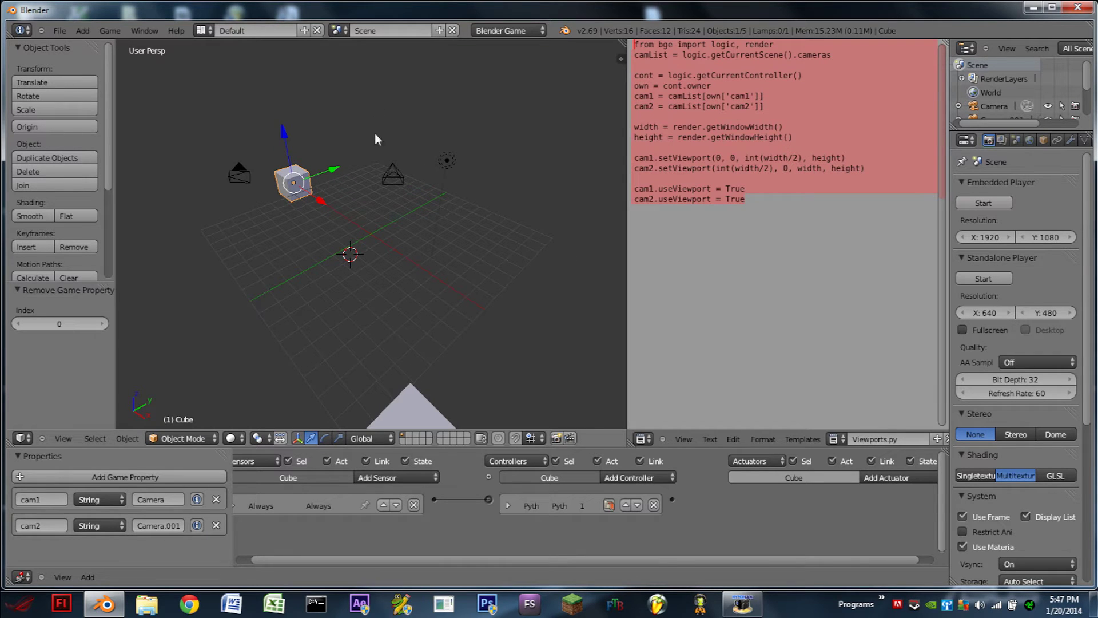
pyautogui.moveTo(314, 296); pyautogui.dragTo(314, 238, button='middle')
pyautogui.scroll(8, 411, 229)
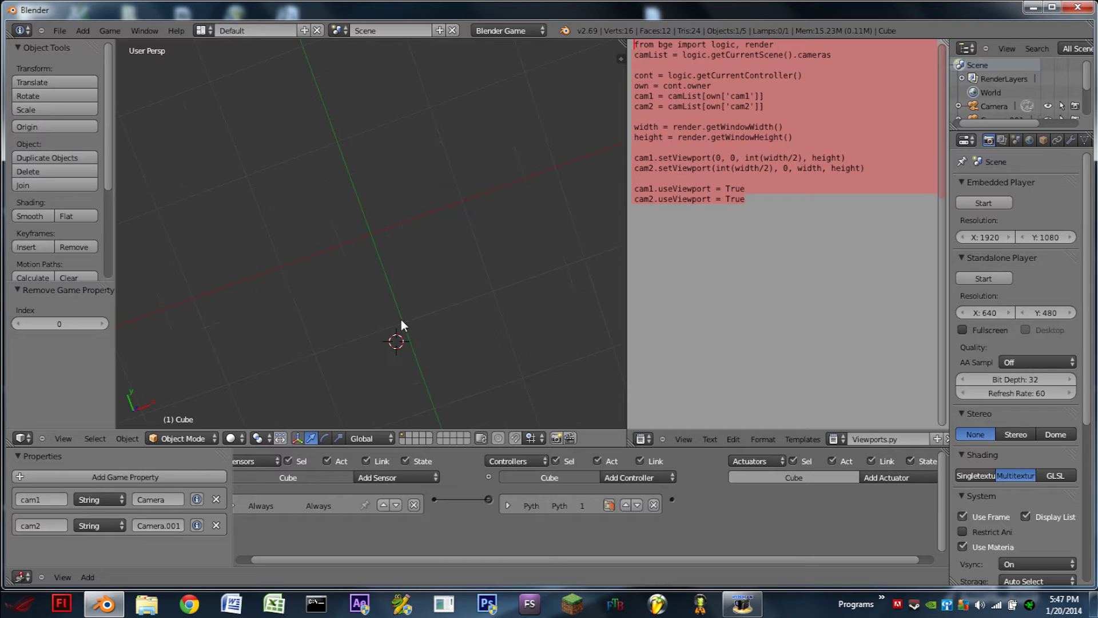
pyautogui.press('p')
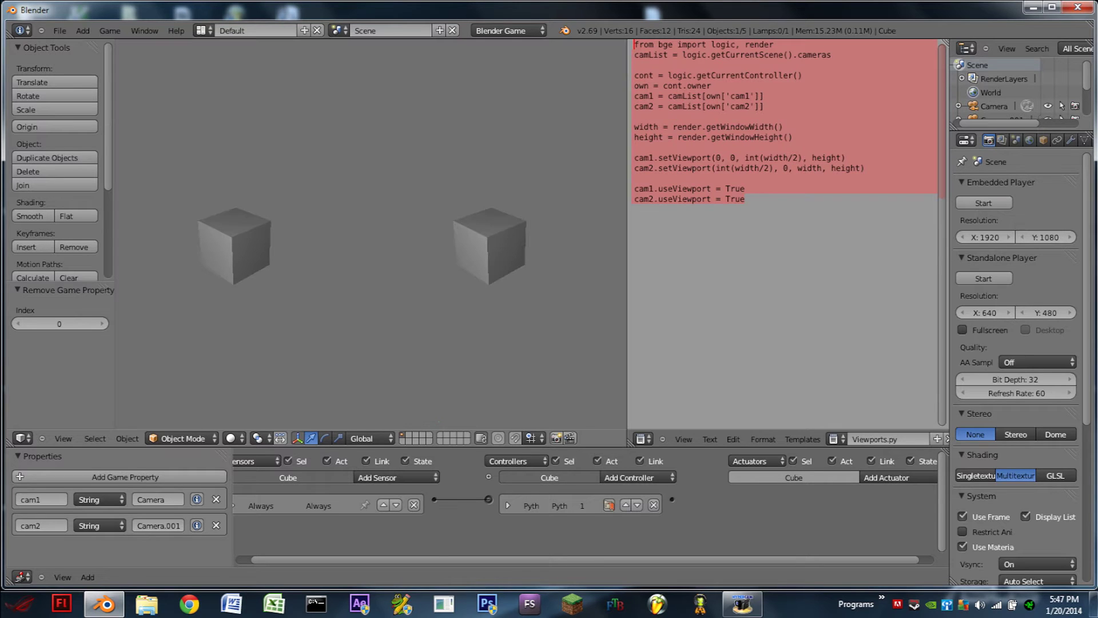
pyautogui.press('Escape')
pyautogui.press('p')
pyautogui.press('Escape')
pyautogui.scroll(-8, 414, 246)
pyautogui.moveTo(321, 205); pyautogui.dragTo(349, 201, button='middle')
pyautogui.moveTo(947, 142); pyautogui.dragTo(827, 142)
# Step: Give the cube a new Material.001 with red diffuse colour (1, 0, 0) and test-run the game
pyautogui.click(976, 140)
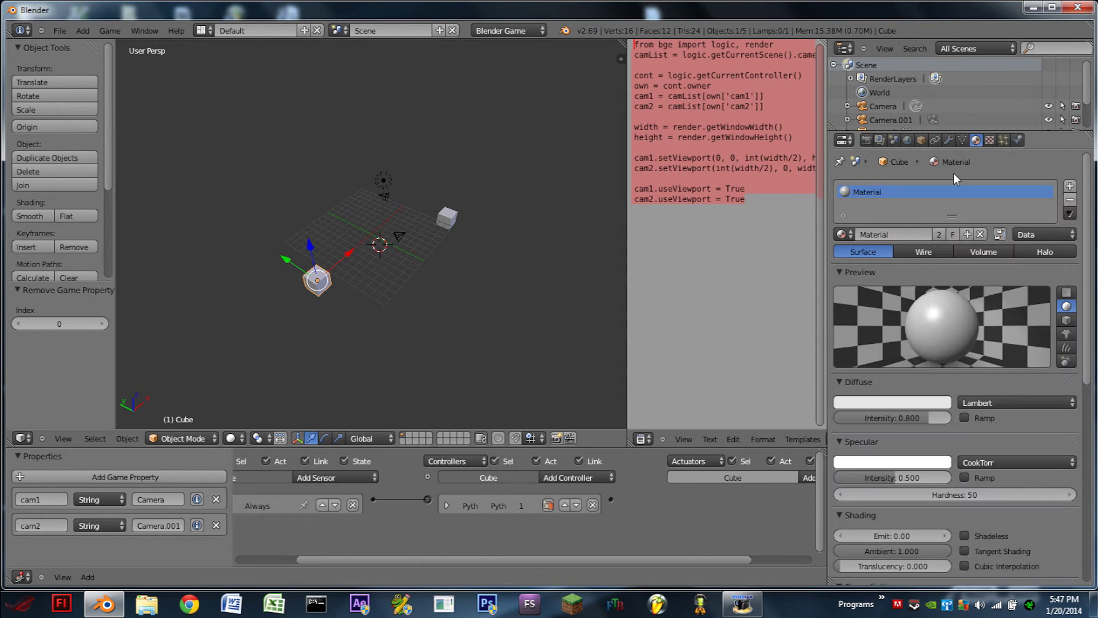
pyautogui.click(967, 234)
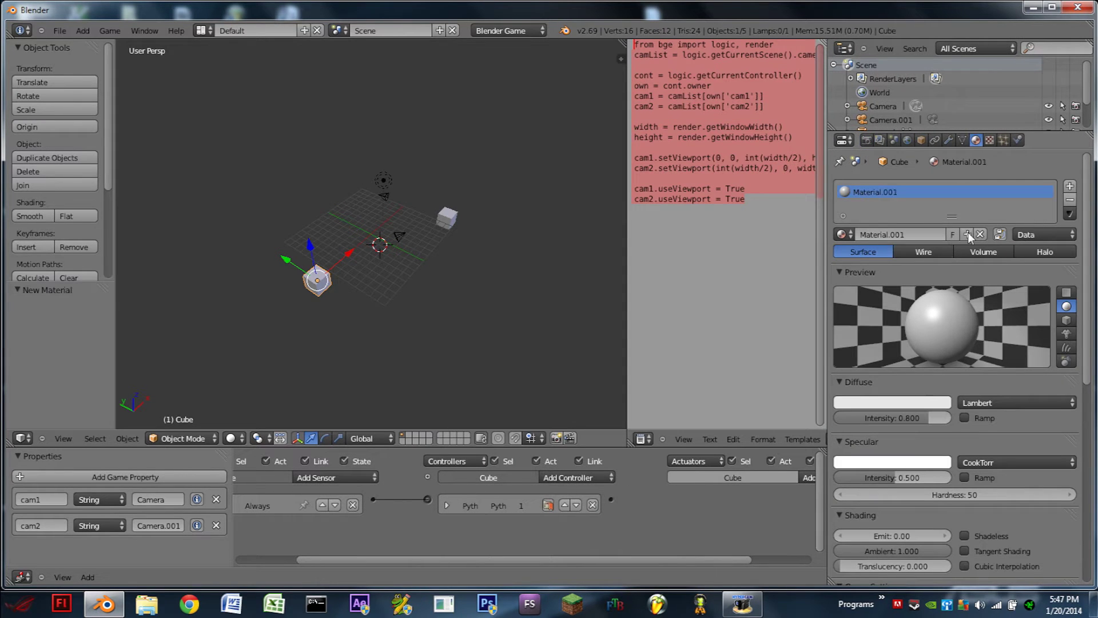
pyautogui.click(926, 403)
pyautogui.moveTo(898, 357); pyautogui.dragTo(819, 365)
pyautogui.moveTo(918, 382); pyautogui.dragTo(835, 383)
pyautogui.scroll(3, 421, 249)
pyautogui.press('p')
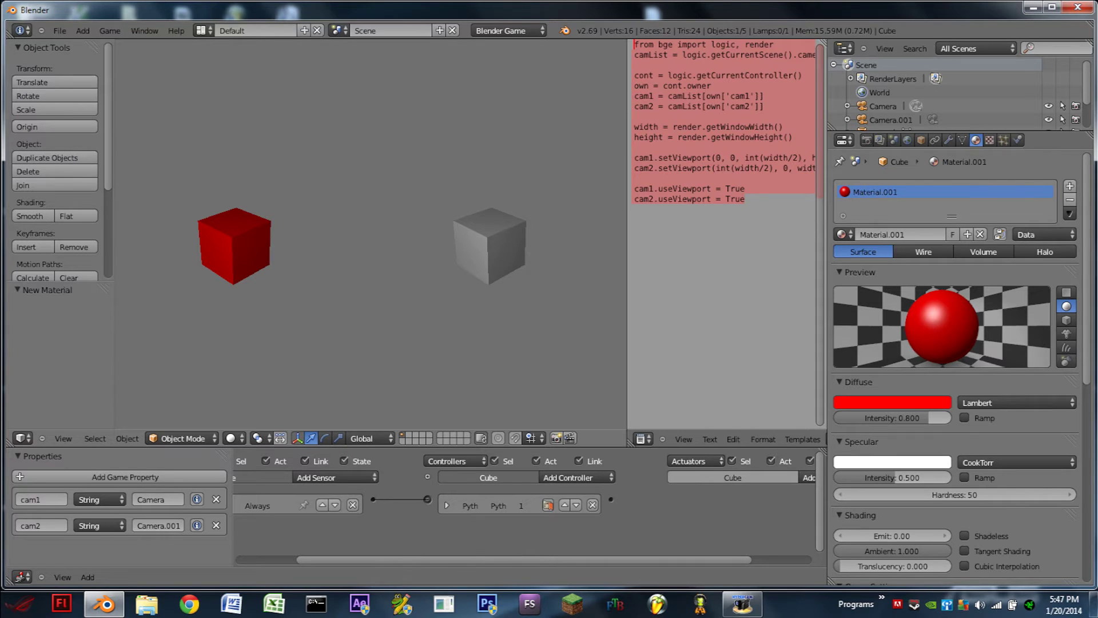
pyautogui.press('Escape')
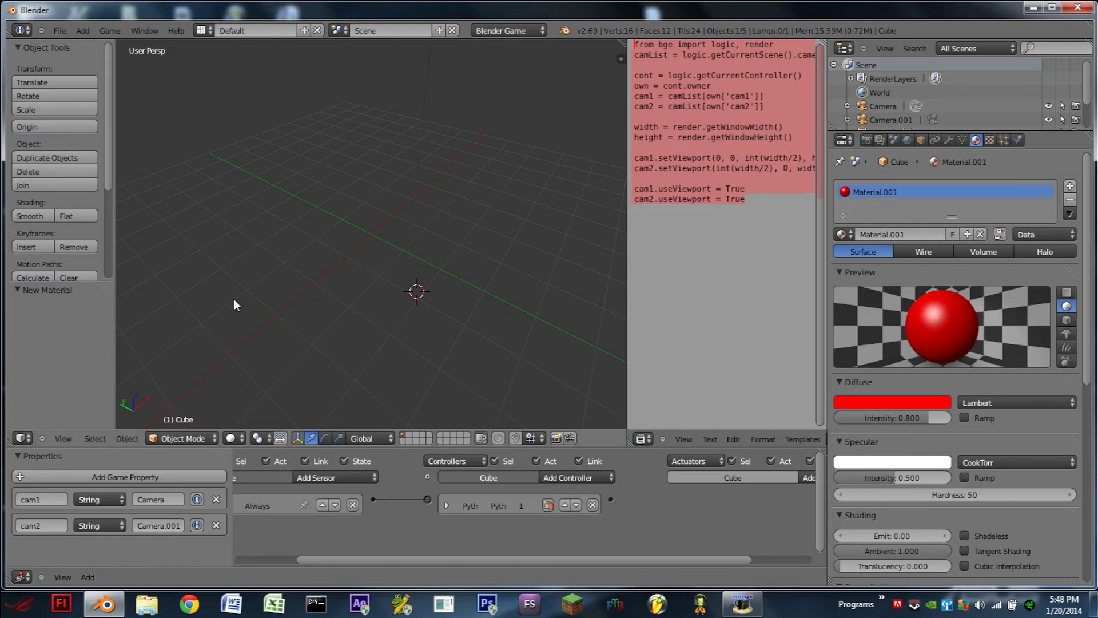
# Step: Widen the Text Editor and delete all of the Viewports.py script text
pyautogui.scroll(-5, 233, 298)
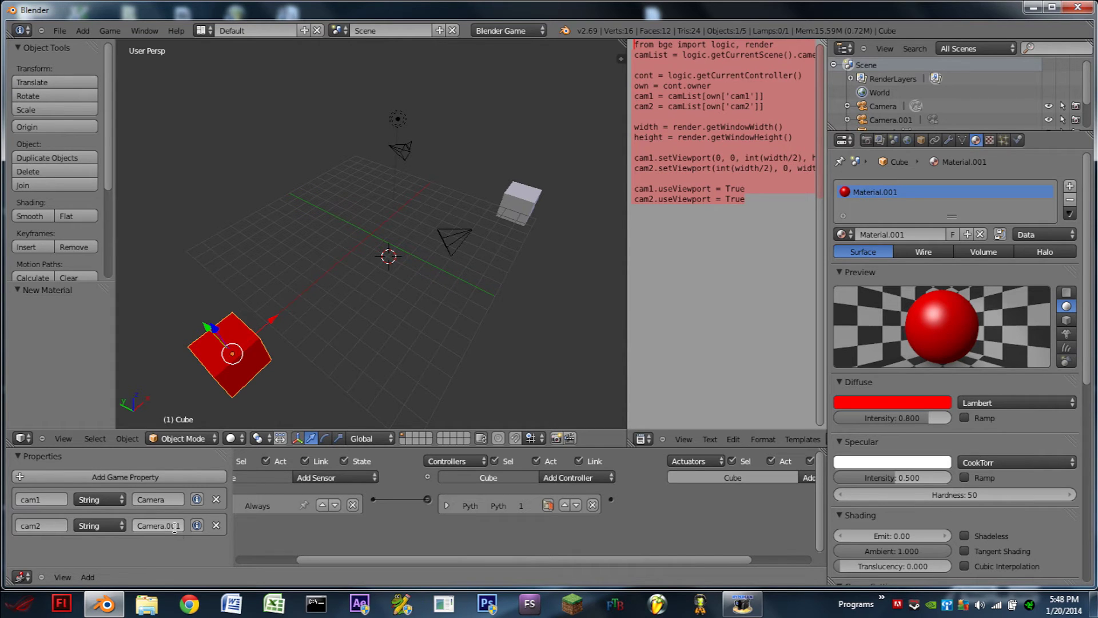
pyautogui.rightClick(461, 241)
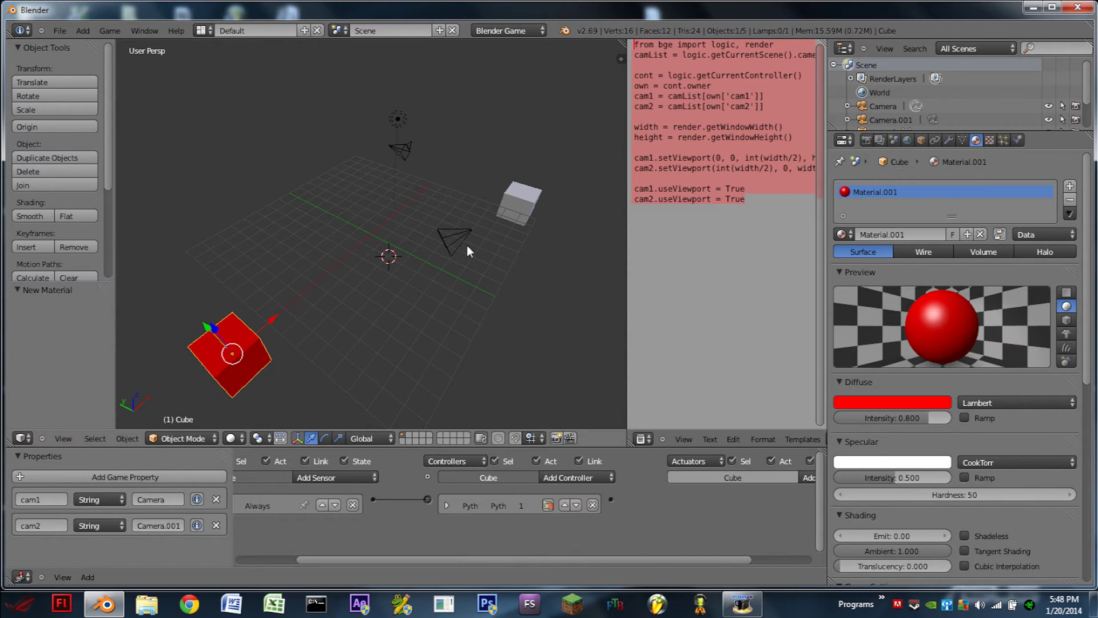
pyautogui.rightClick(229, 354)
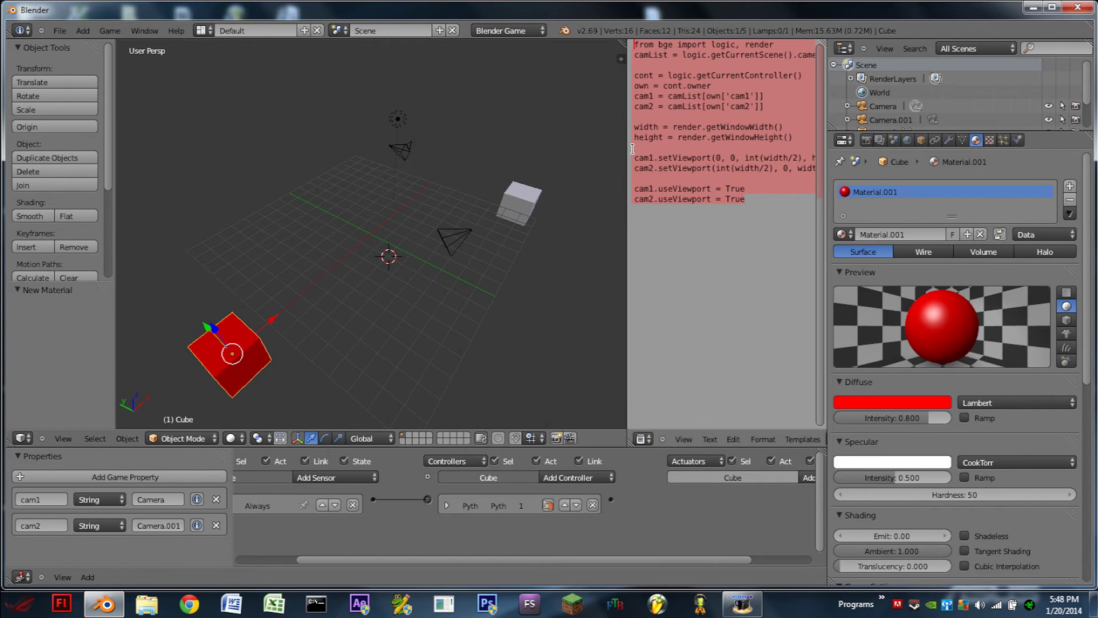
pyautogui.moveTo(629, 154); pyautogui.dragTo(512, 153)
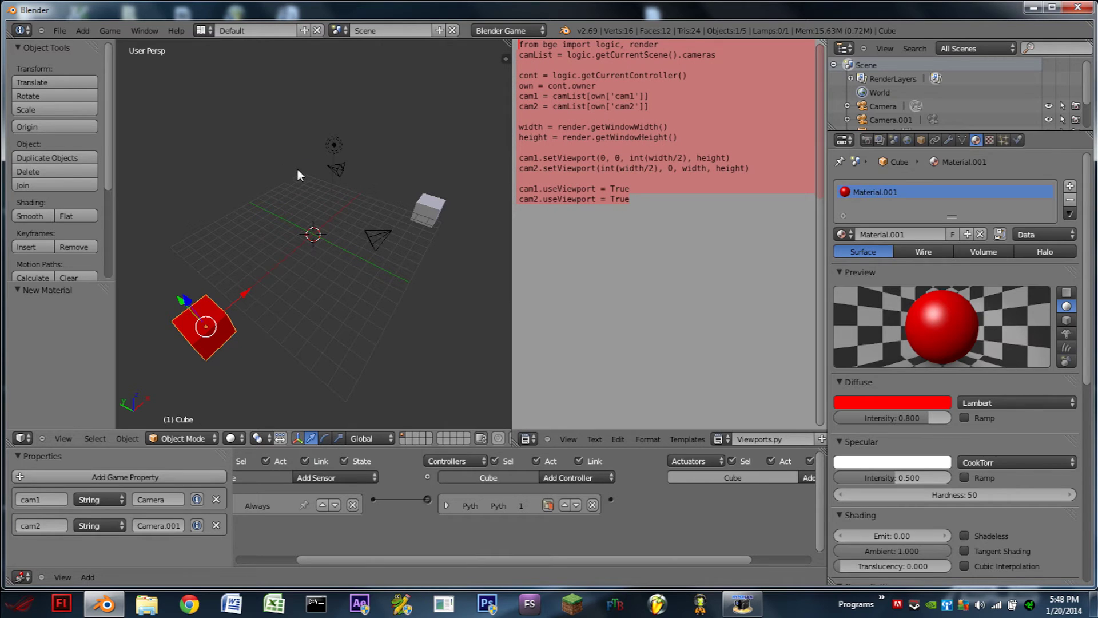
pyautogui.moveTo(512, 153); pyautogui.dragTo(445, 153)
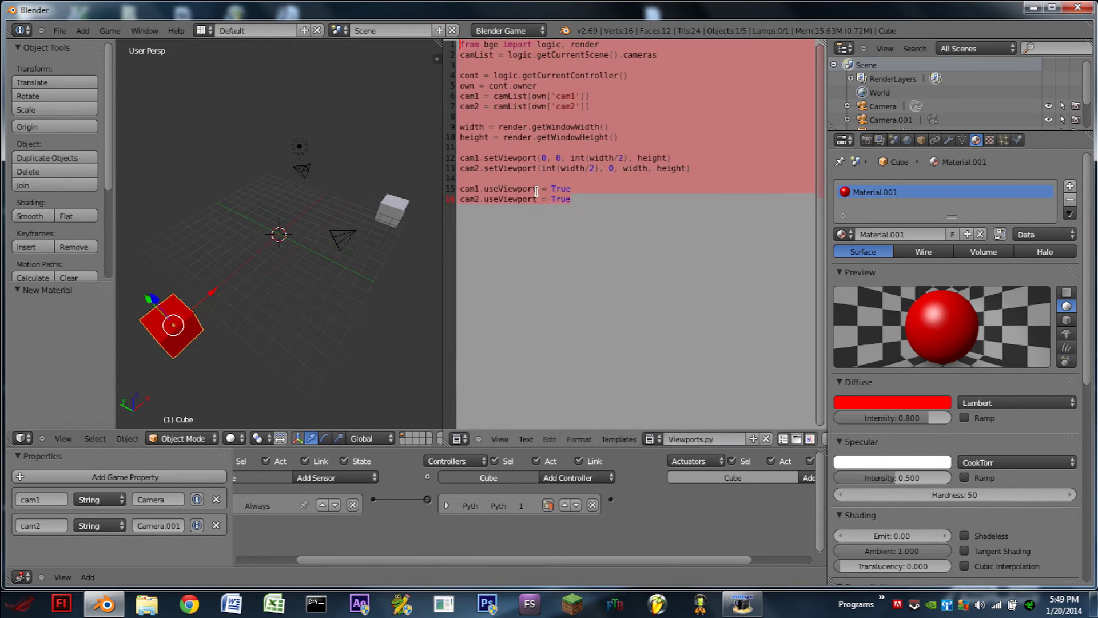
pyautogui.press('Delete')
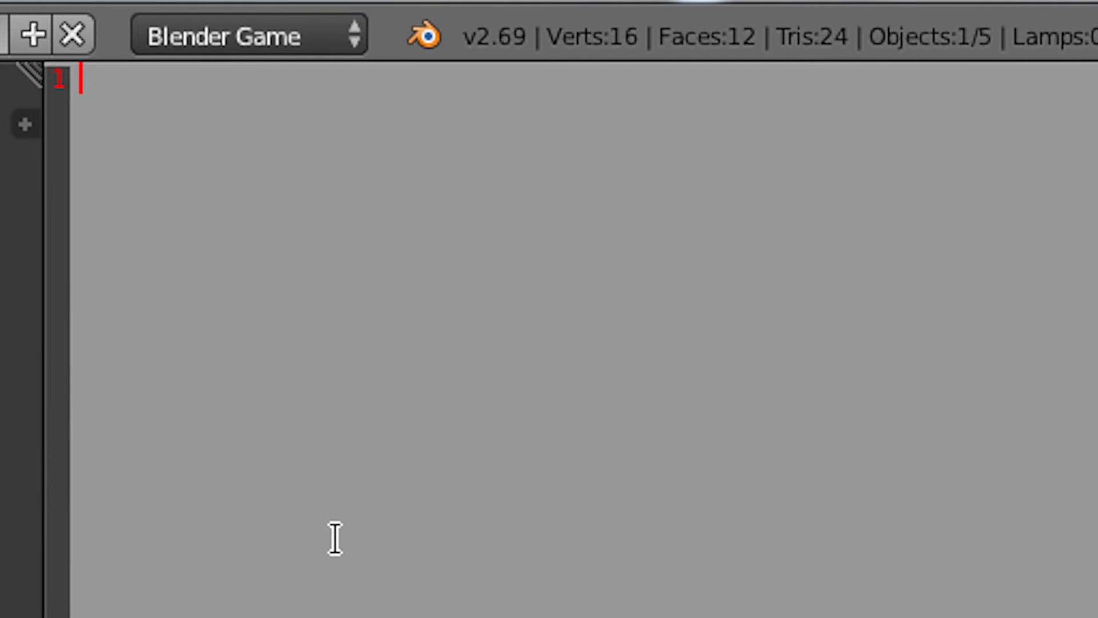
# Step: Start typing 'from bge import logic, render' as the script's first line
pyautogui.write('rom ')
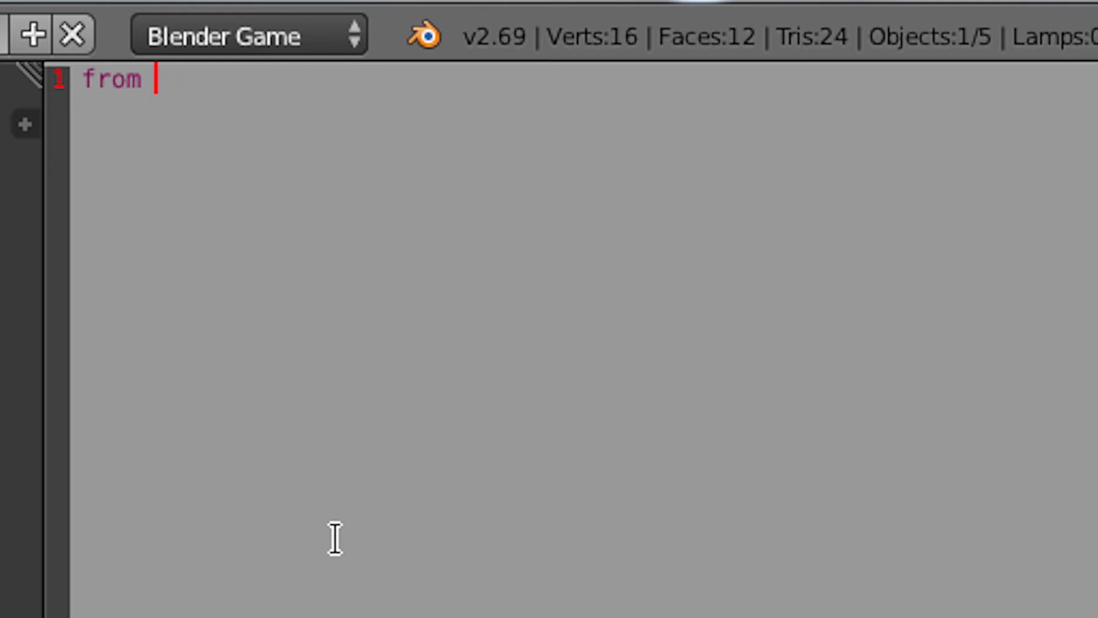
pyautogui.write('bge import l')
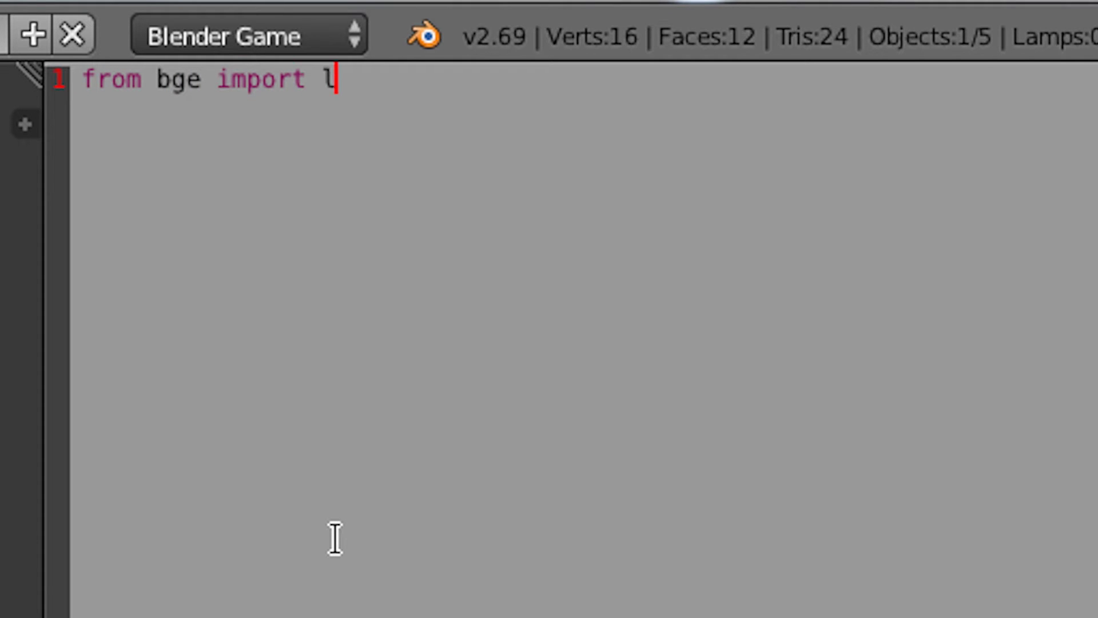